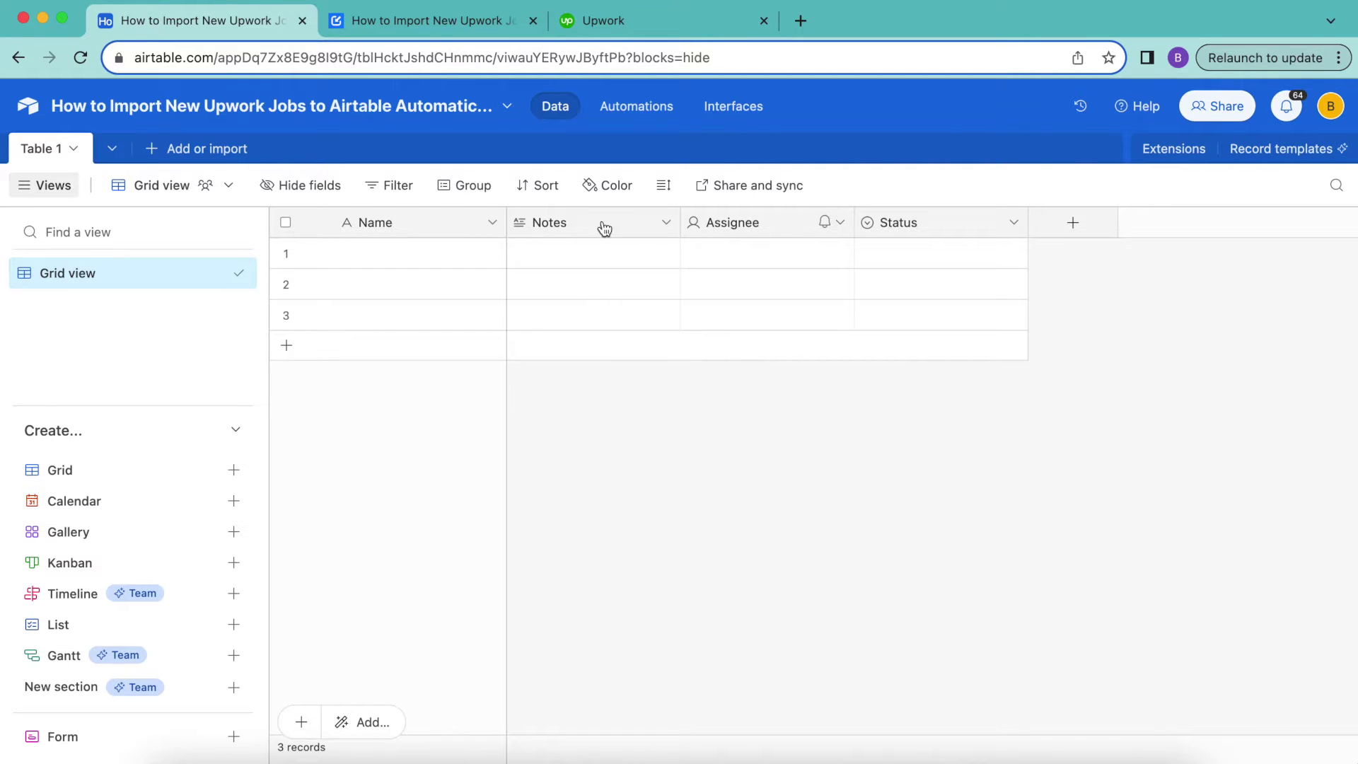
# - Bring up Upwork's newest-first job search results and look through the listings
pyautogui.click(598, 34)
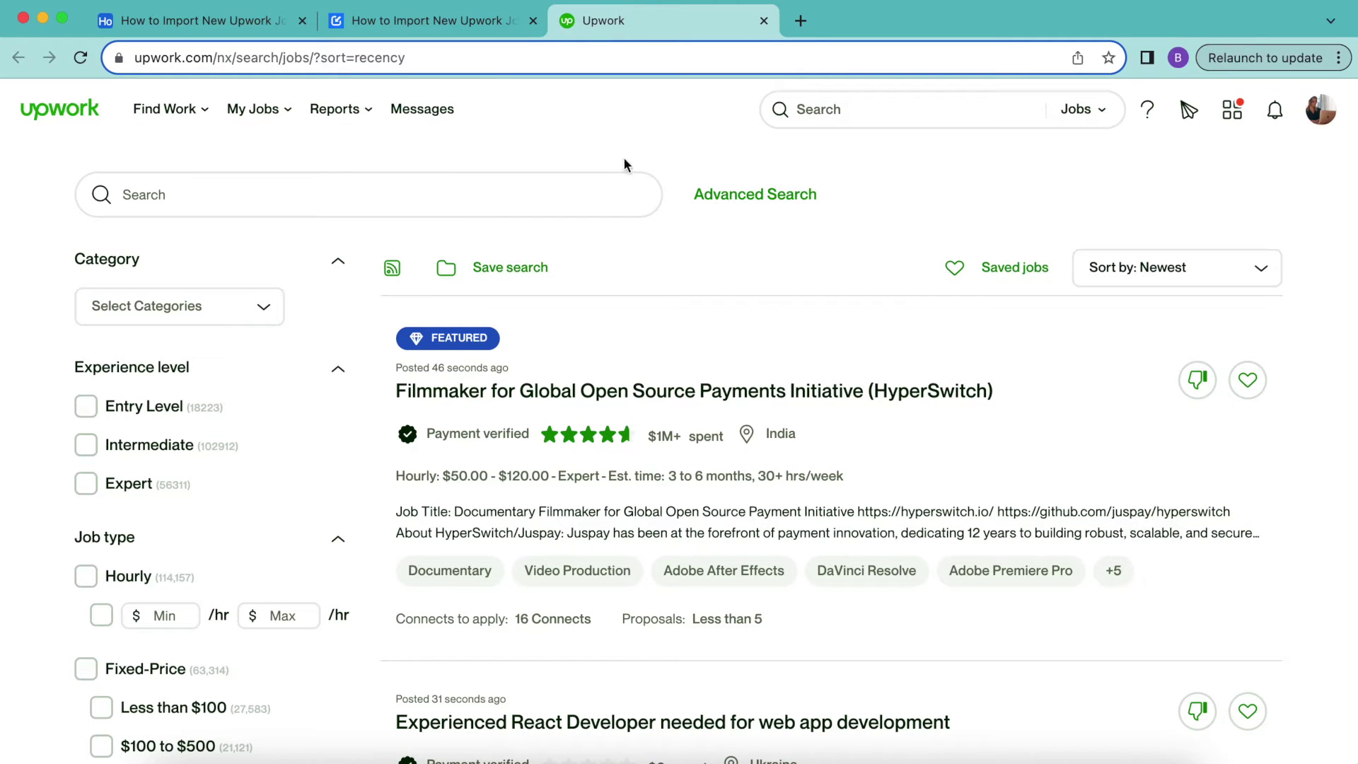
pyautogui.scroll(-5, 644, 255)
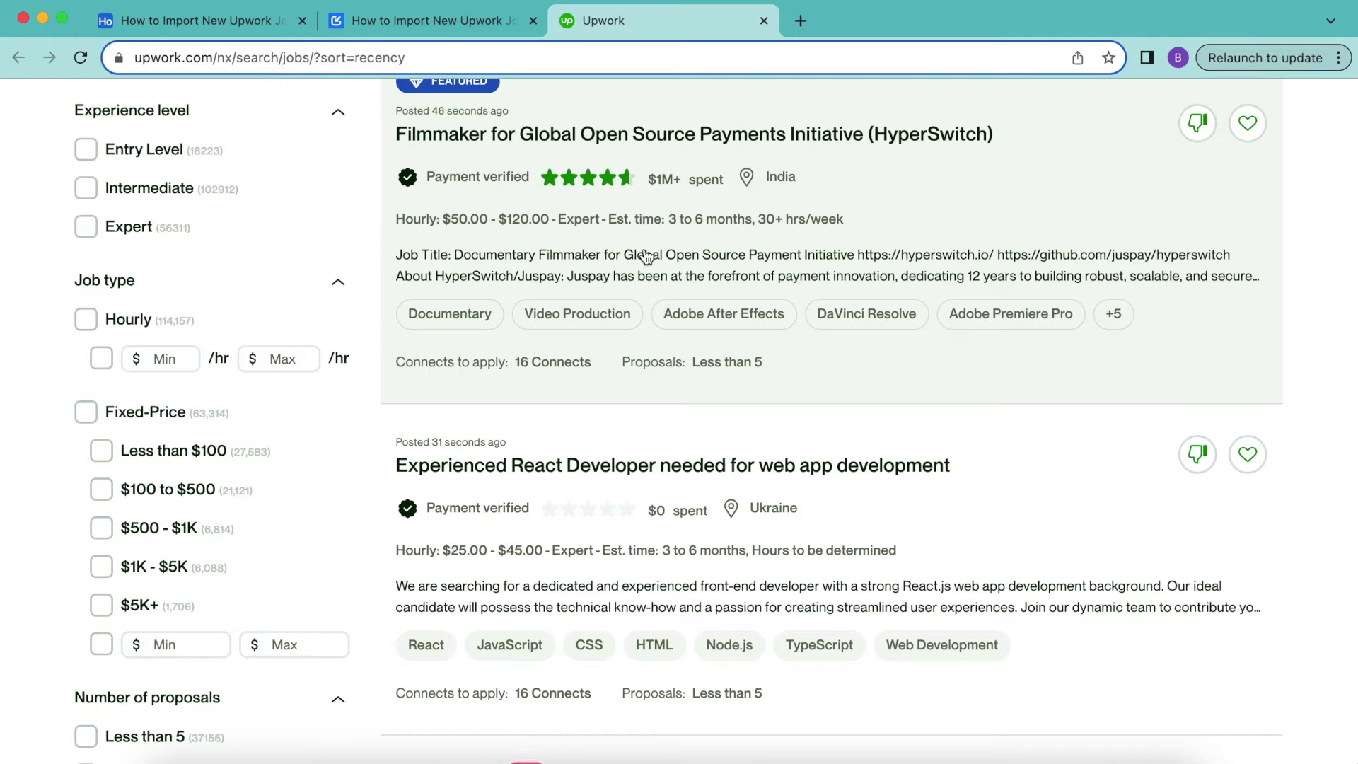
pyautogui.scroll(-5, 645, 256)
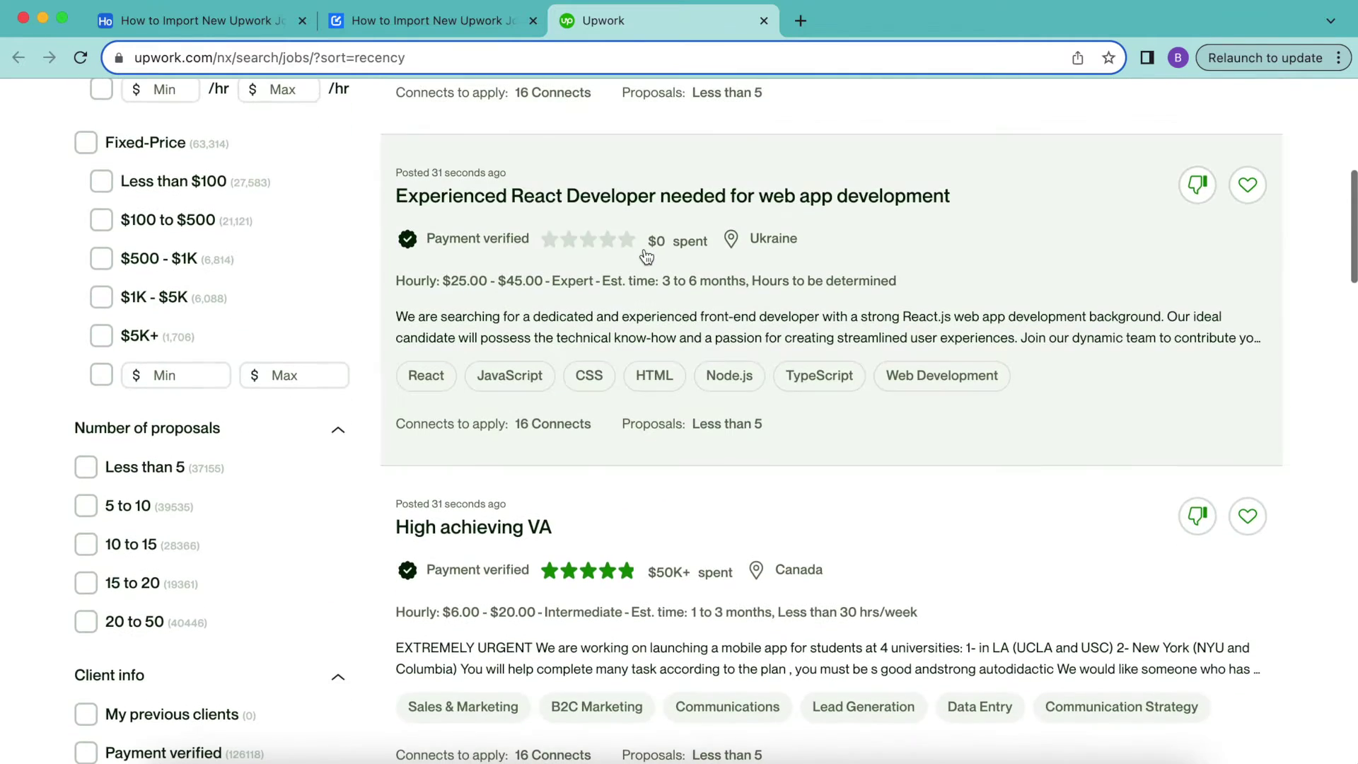
pyautogui.scroll(10, 645, 256)
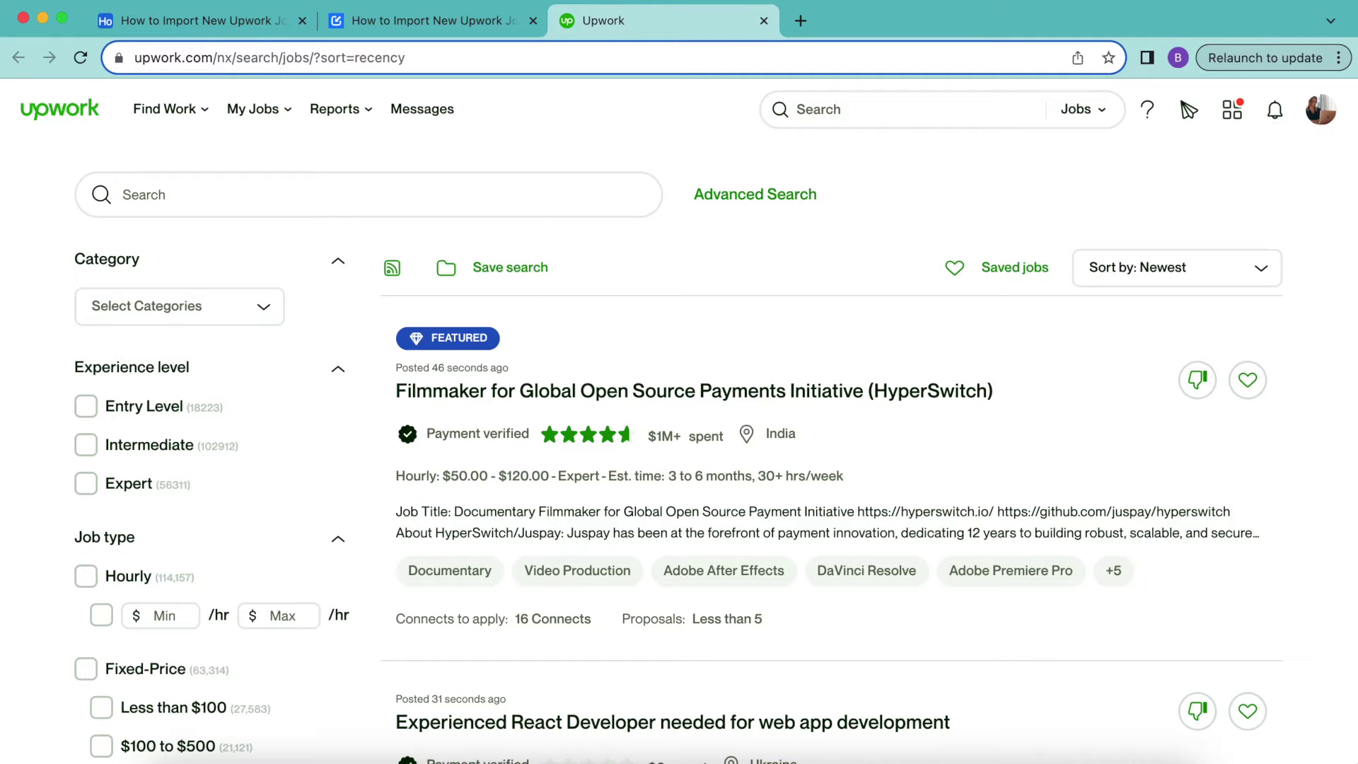
pyautogui.moveTo(334, 112)
pyautogui.click(154, 194)
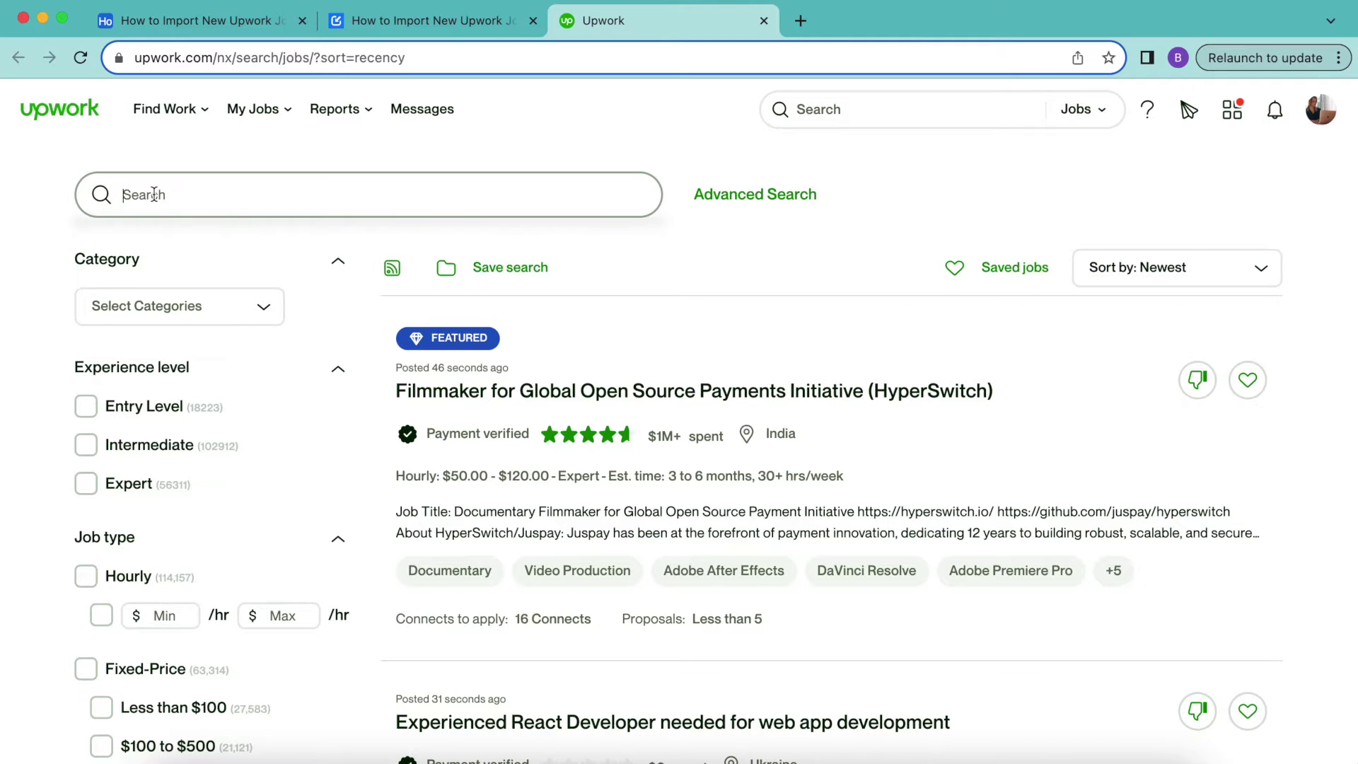
# - Search Upwork jobs for 'webflow'
pyautogui.write('webflow')
pyautogui.press('Return')
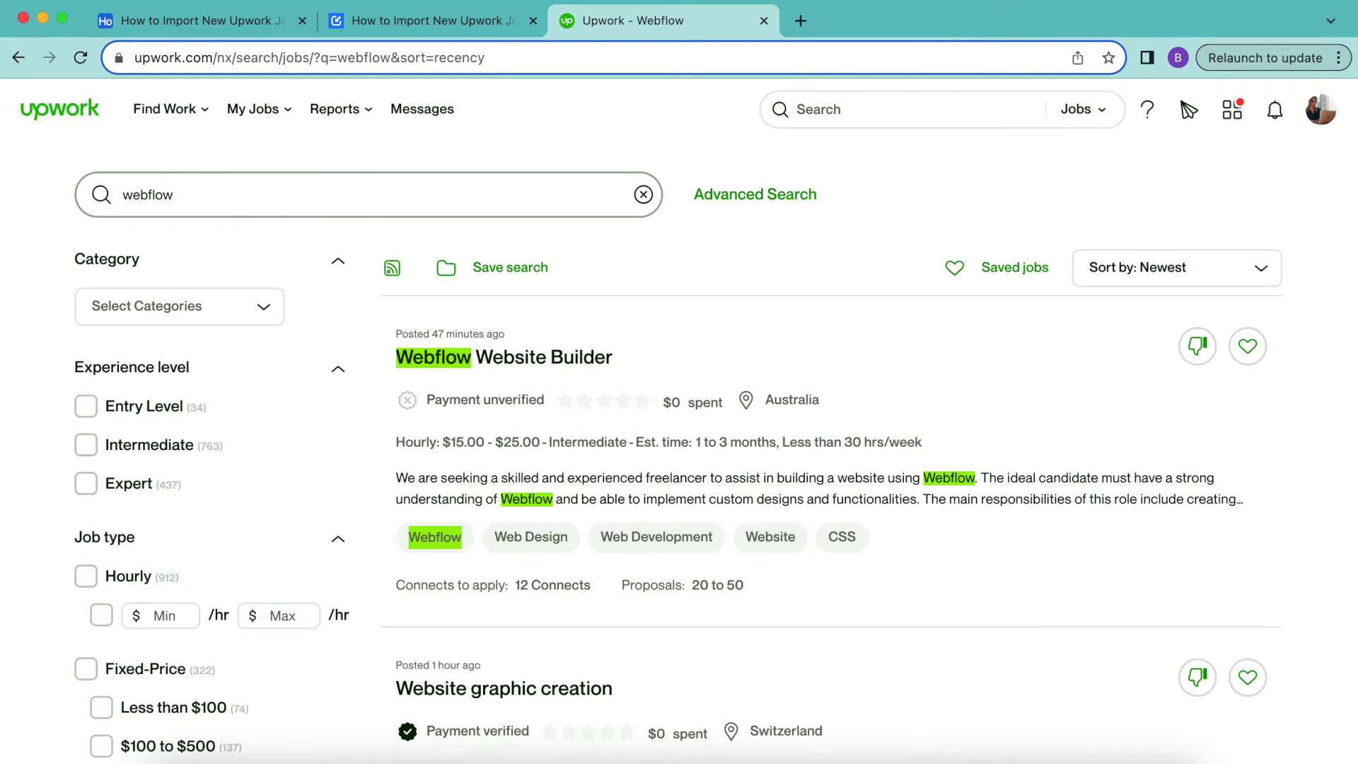
pyautogui.scroll(-3, 580, 439)
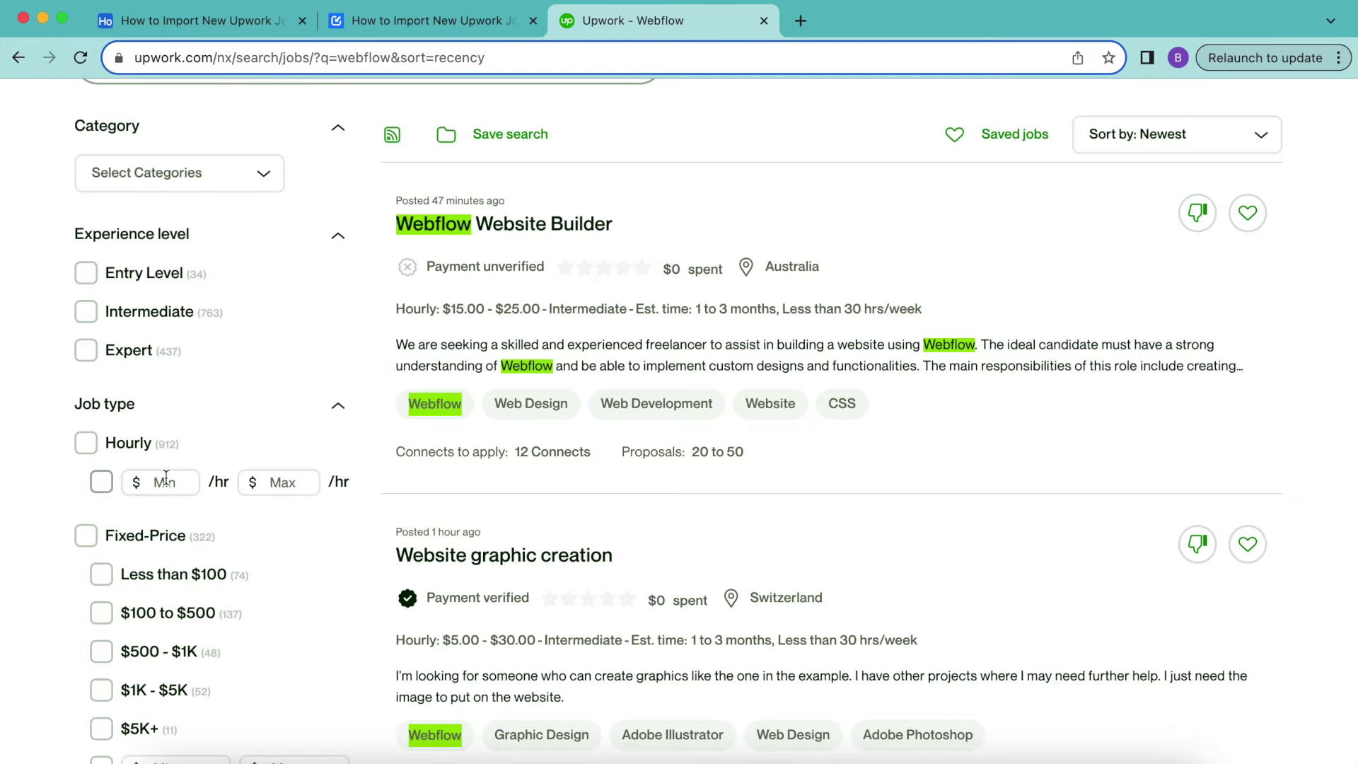
# - Filter the results to hourly jobs with a $40 minimum rate
pyautogui.click(167, 475)
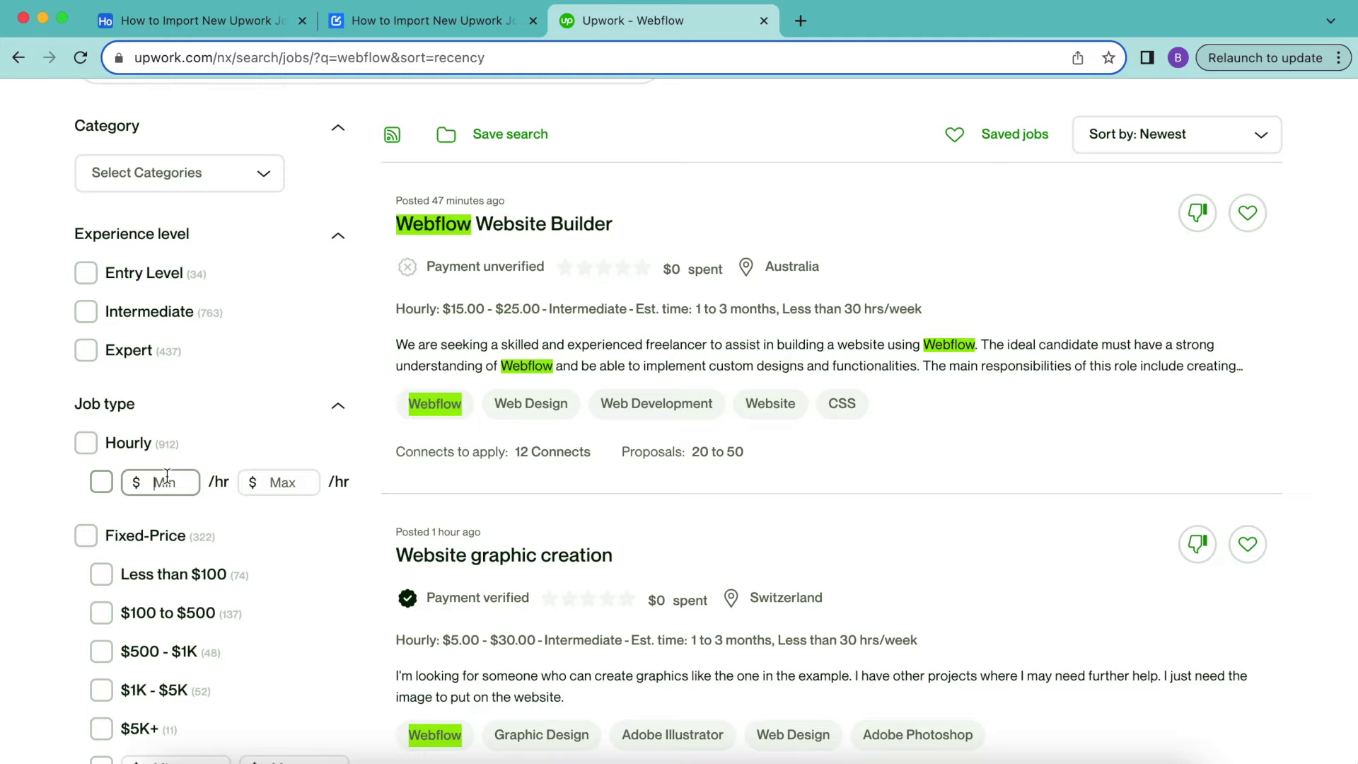
pyautogui.write('40')
pyautogui.press('Return')
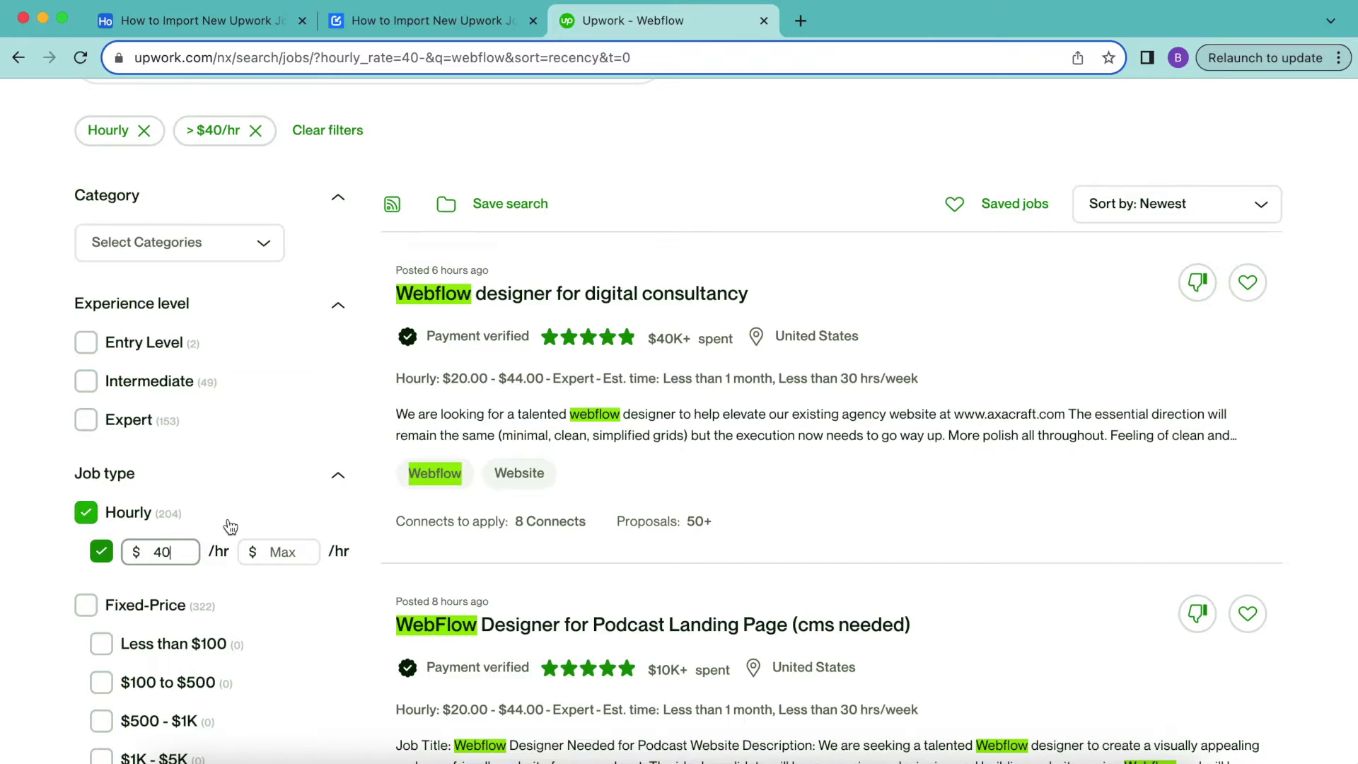
# - Set the filtered Webflow results to show 50 jobs per page
pyautogui.scroll(-15, 230, 527)
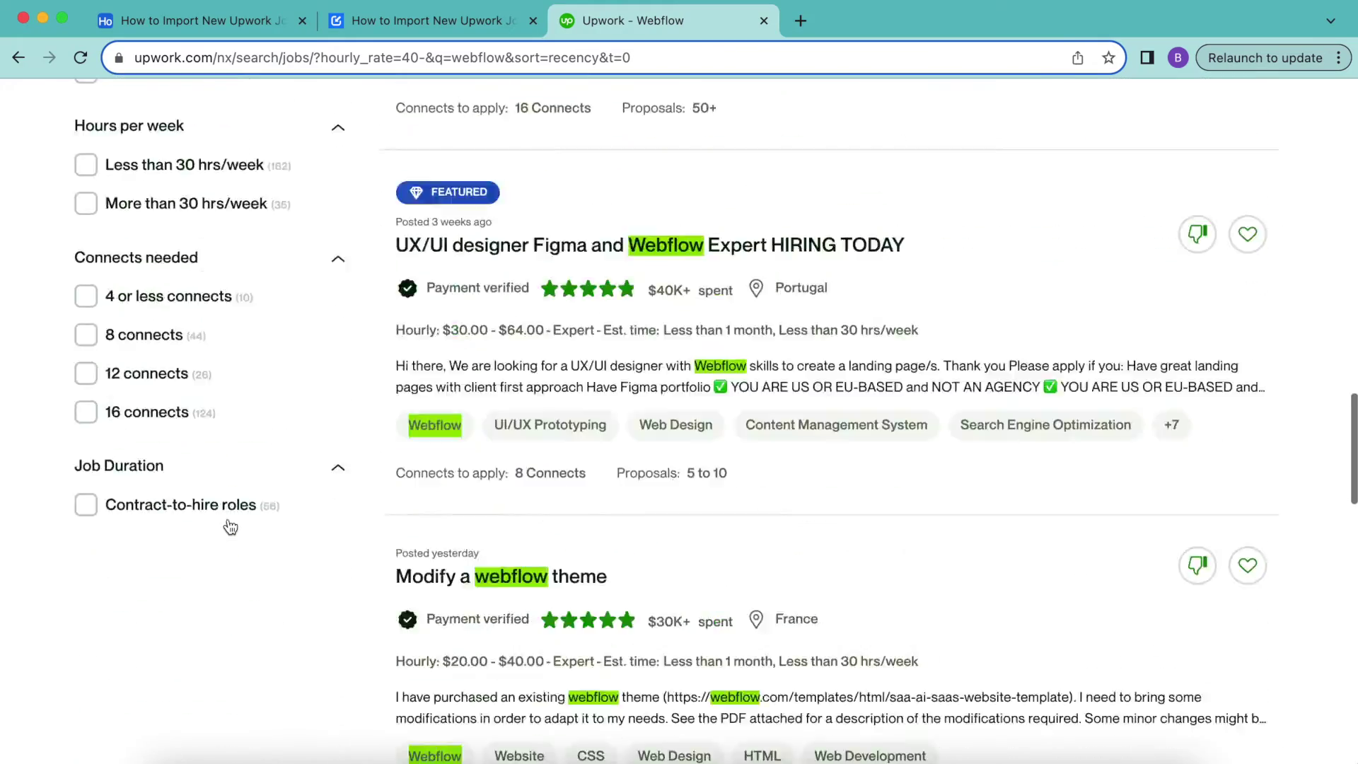
pyautogui.scroll(-15, 230, 527)
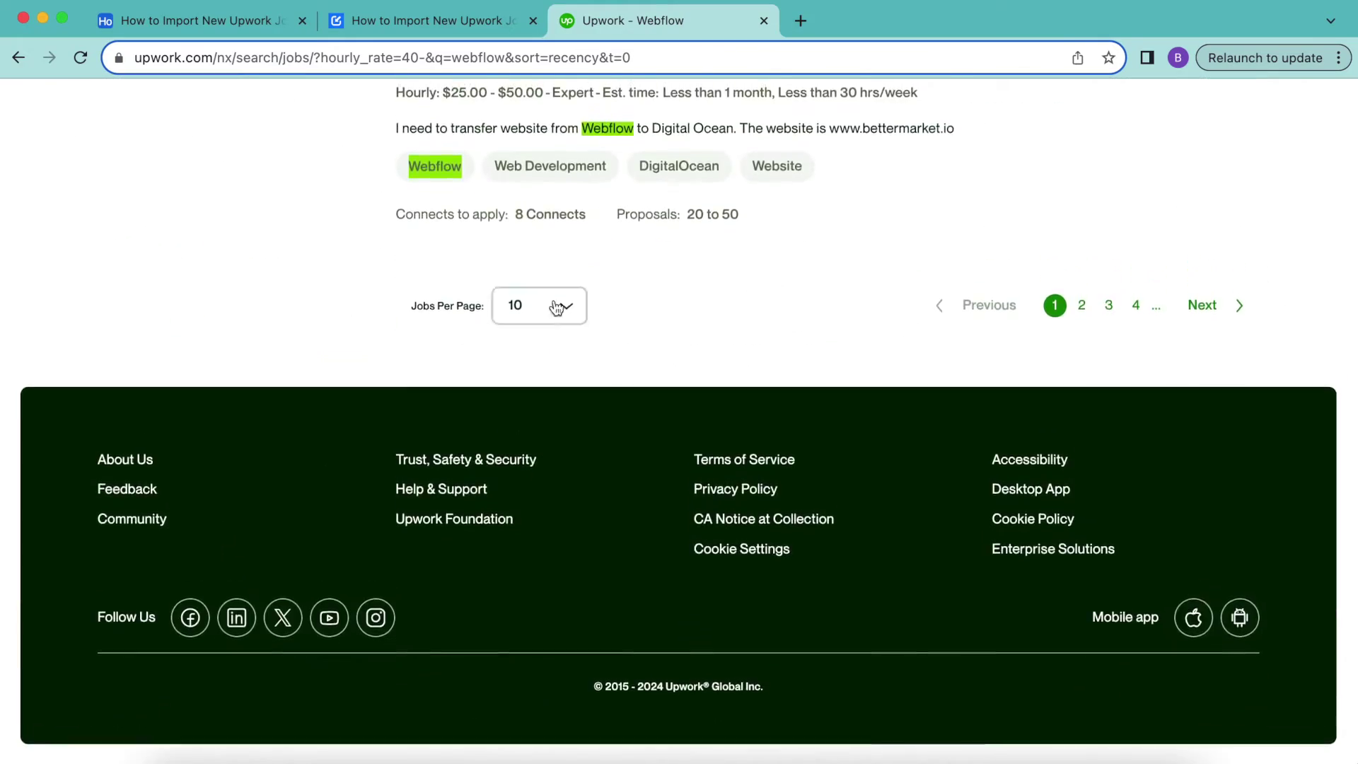
pyautogui.click(555, 311)
pyautogui.click(531, 428)
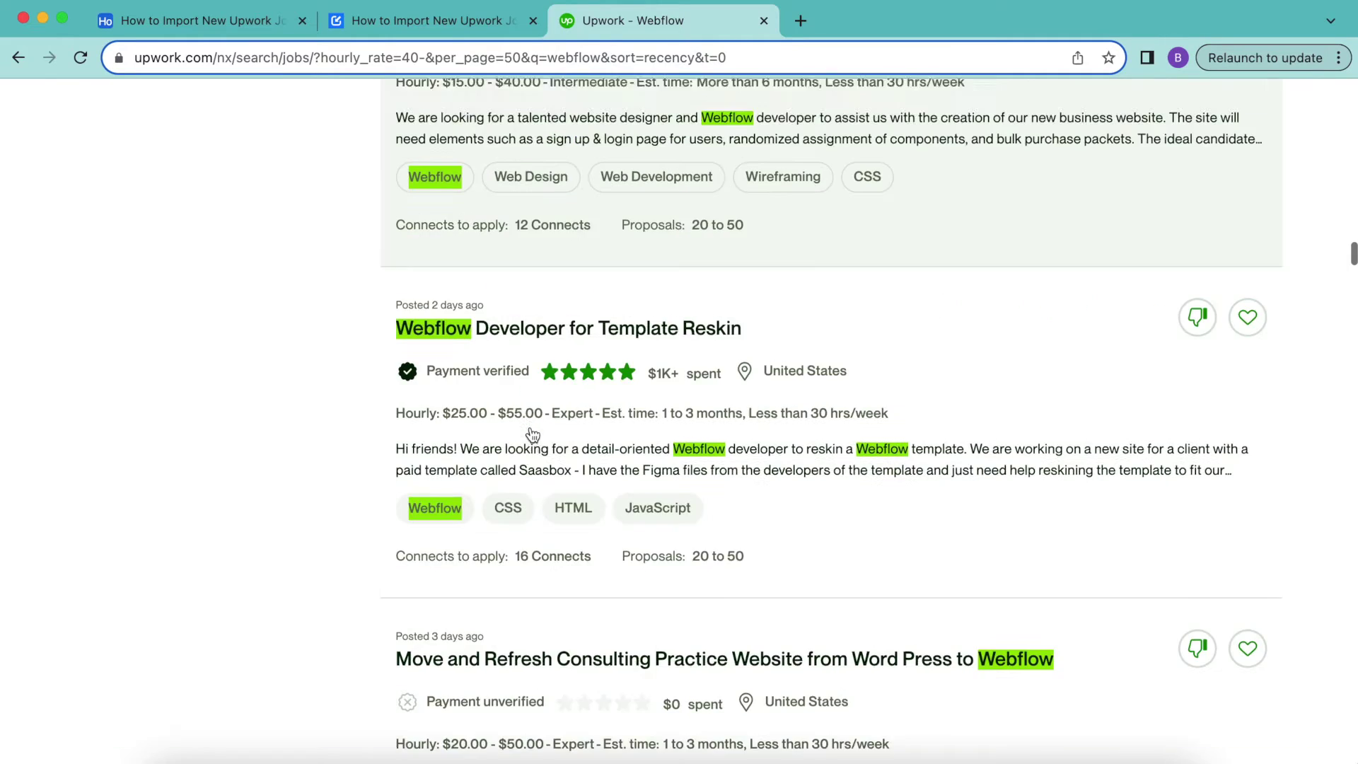
pyautogui.scroll(-1, 532, 432)
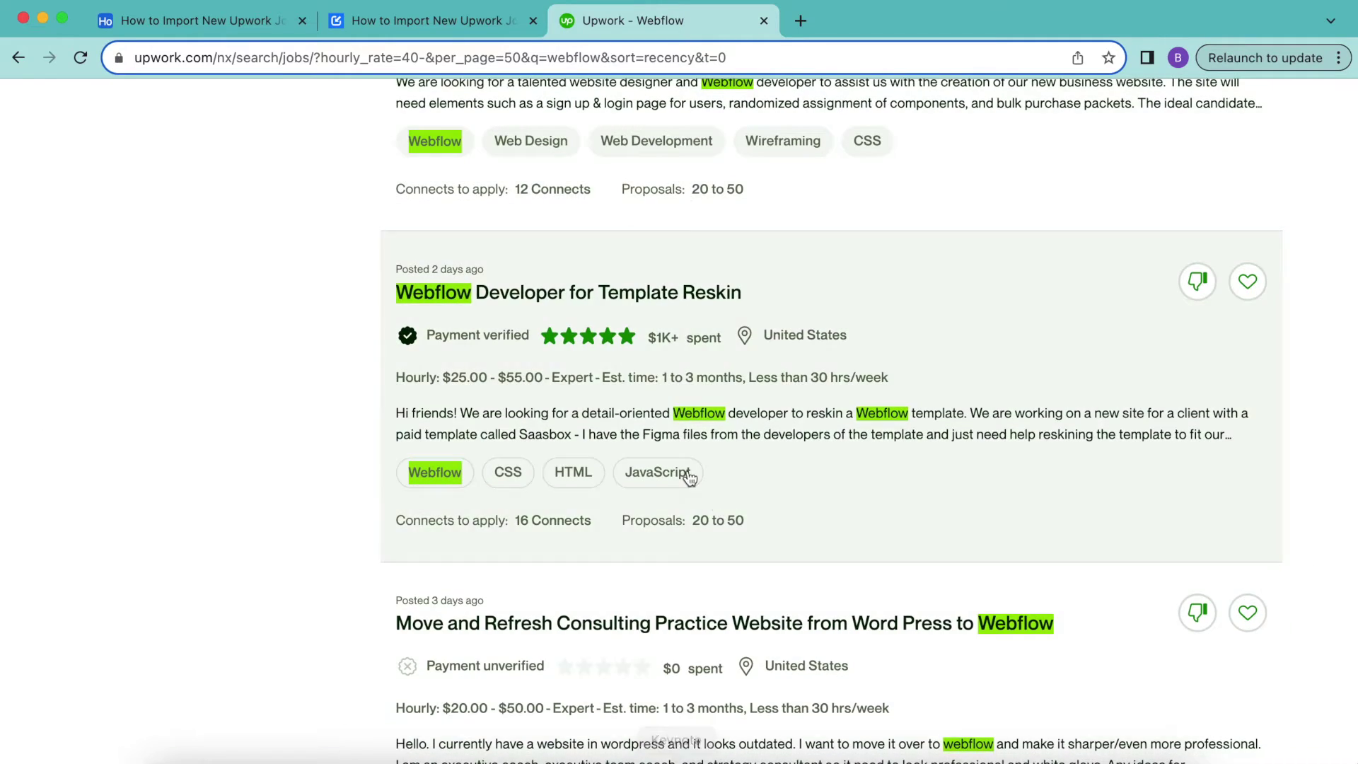
pyautogui.scroll(15, 690, 478)
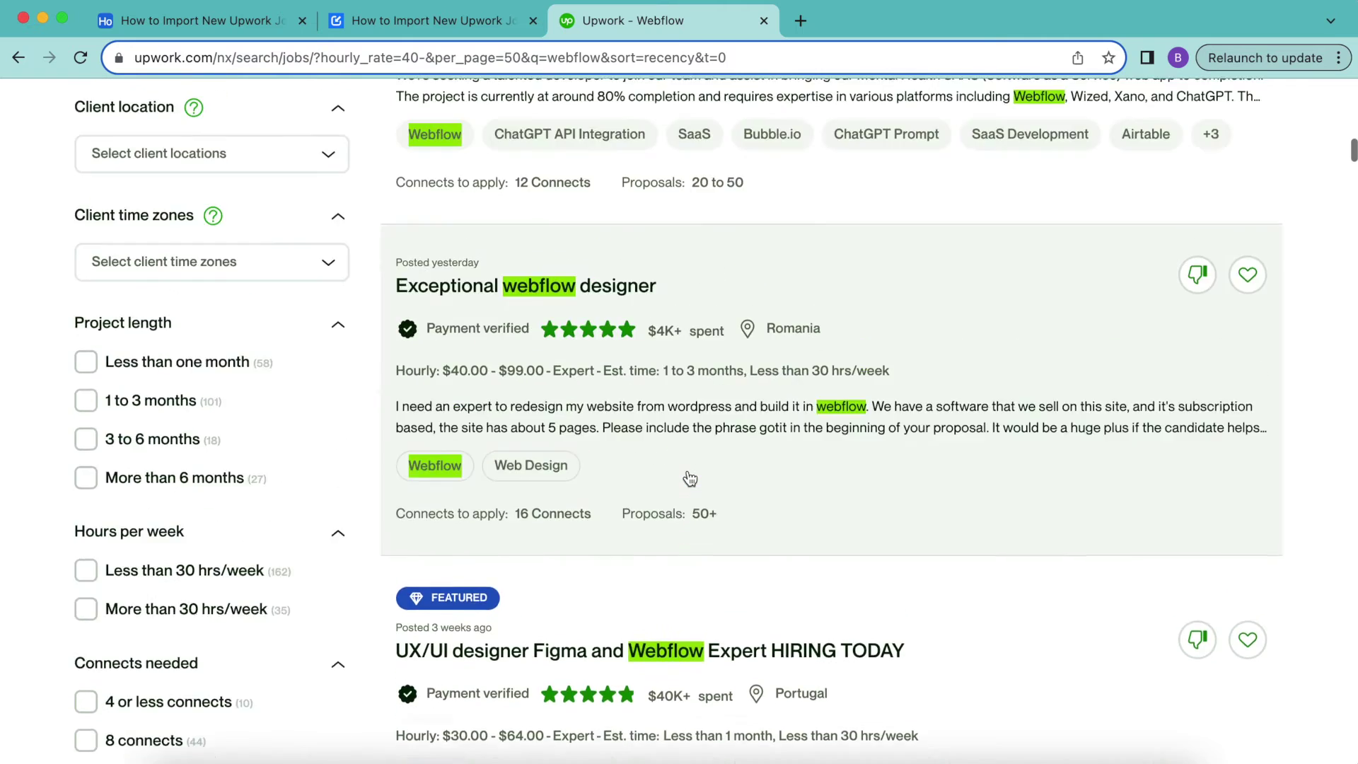
pyautogui.scroll(7, 689, 478)
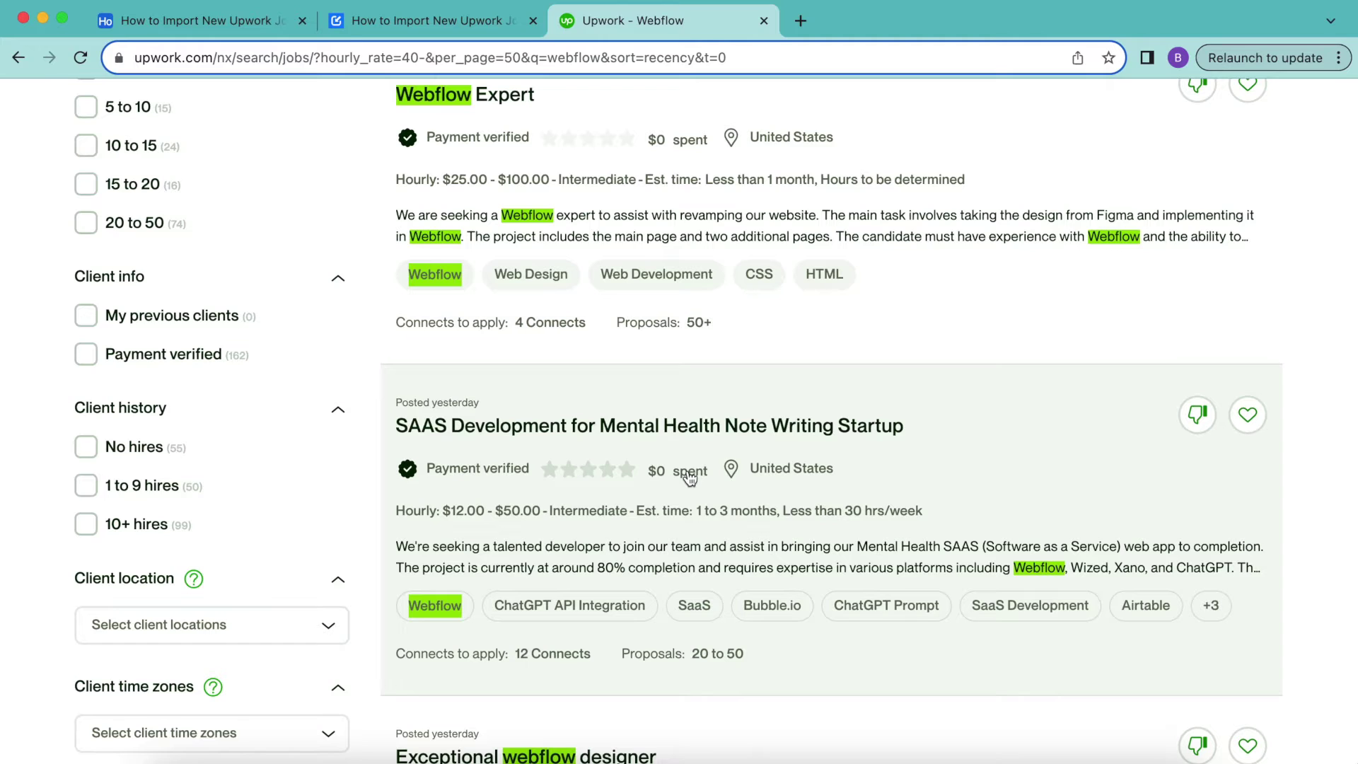
pyautogui.scroll(14, 689, 479)
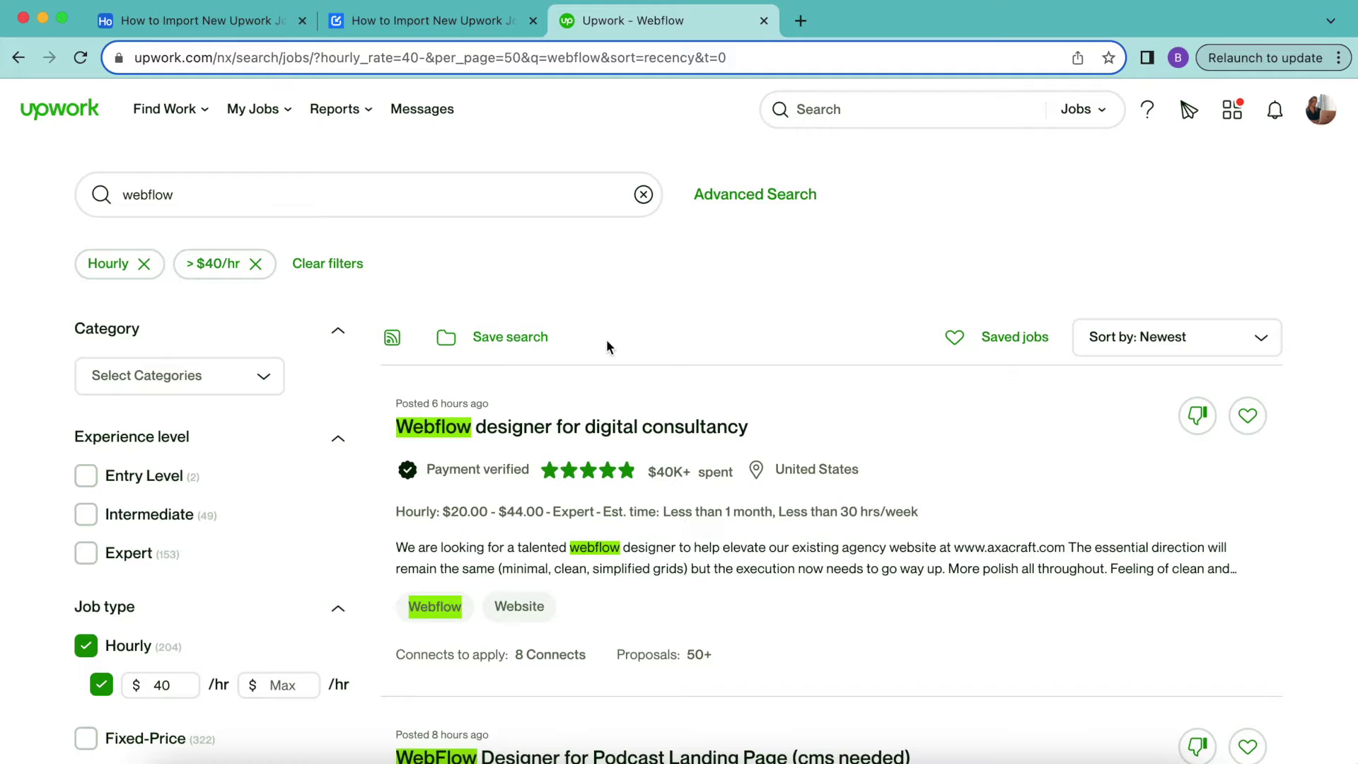
# - Open the filtered Webflow search as an RSS feed in a new tab
pyautogui.click(393, 340)
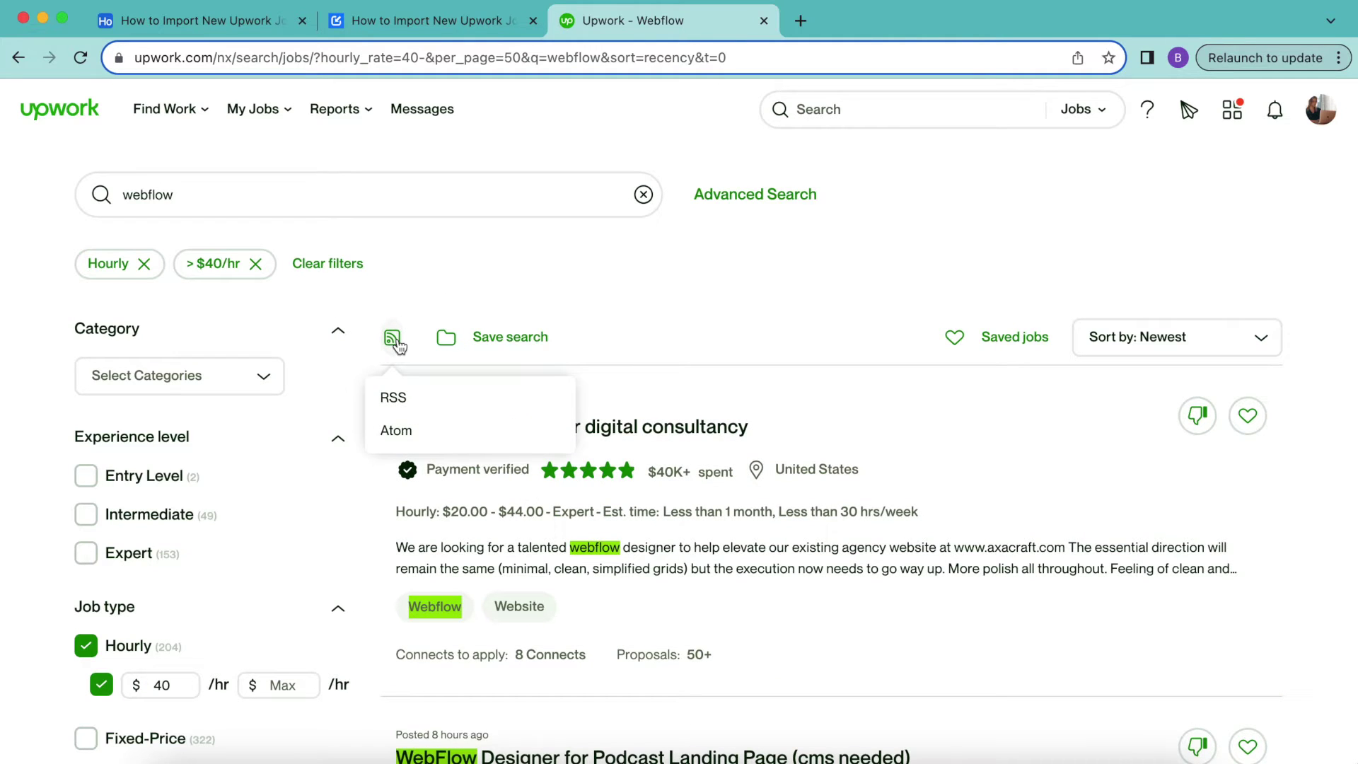
pyautogui.click(393, 397)
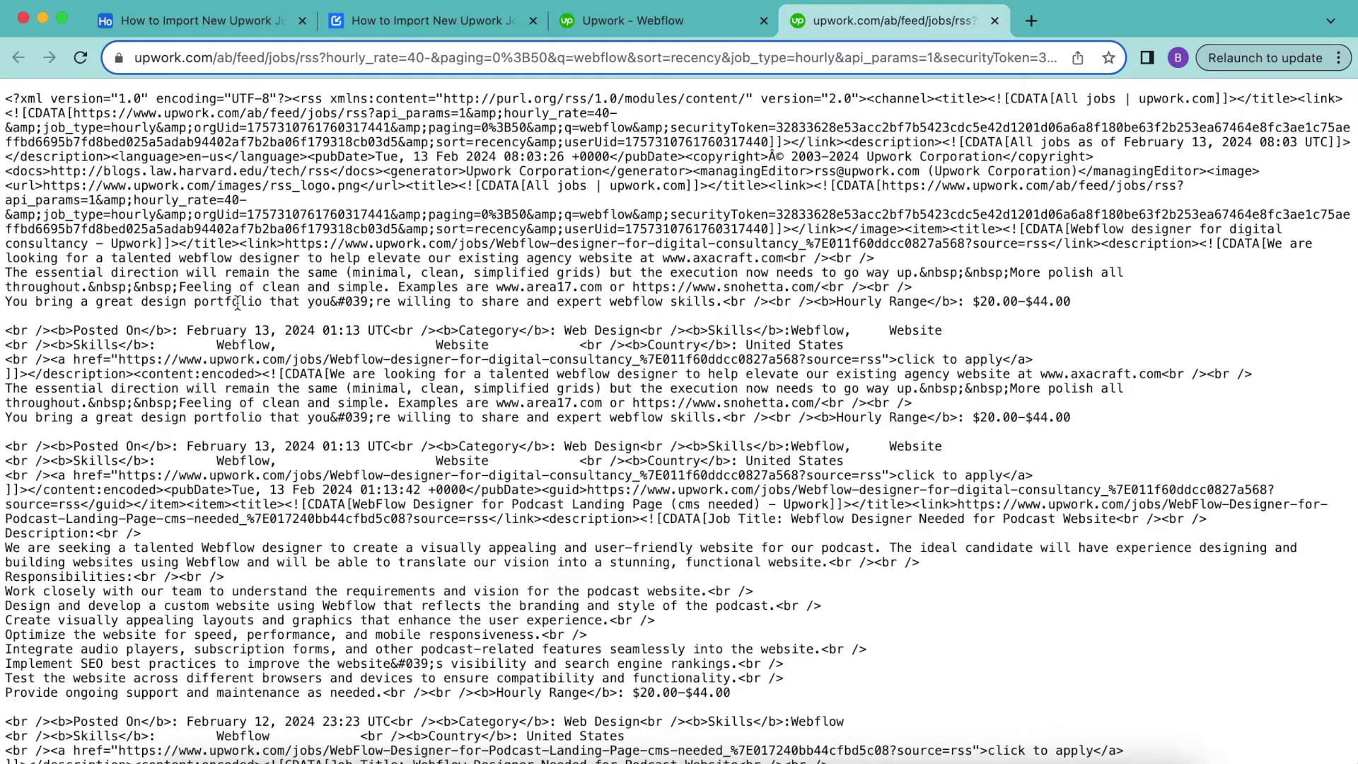
# - Rename Airtable's Table 1 to 'Upwork Jobs' and show the Extensions panel
pyautogui.click(188, 23)
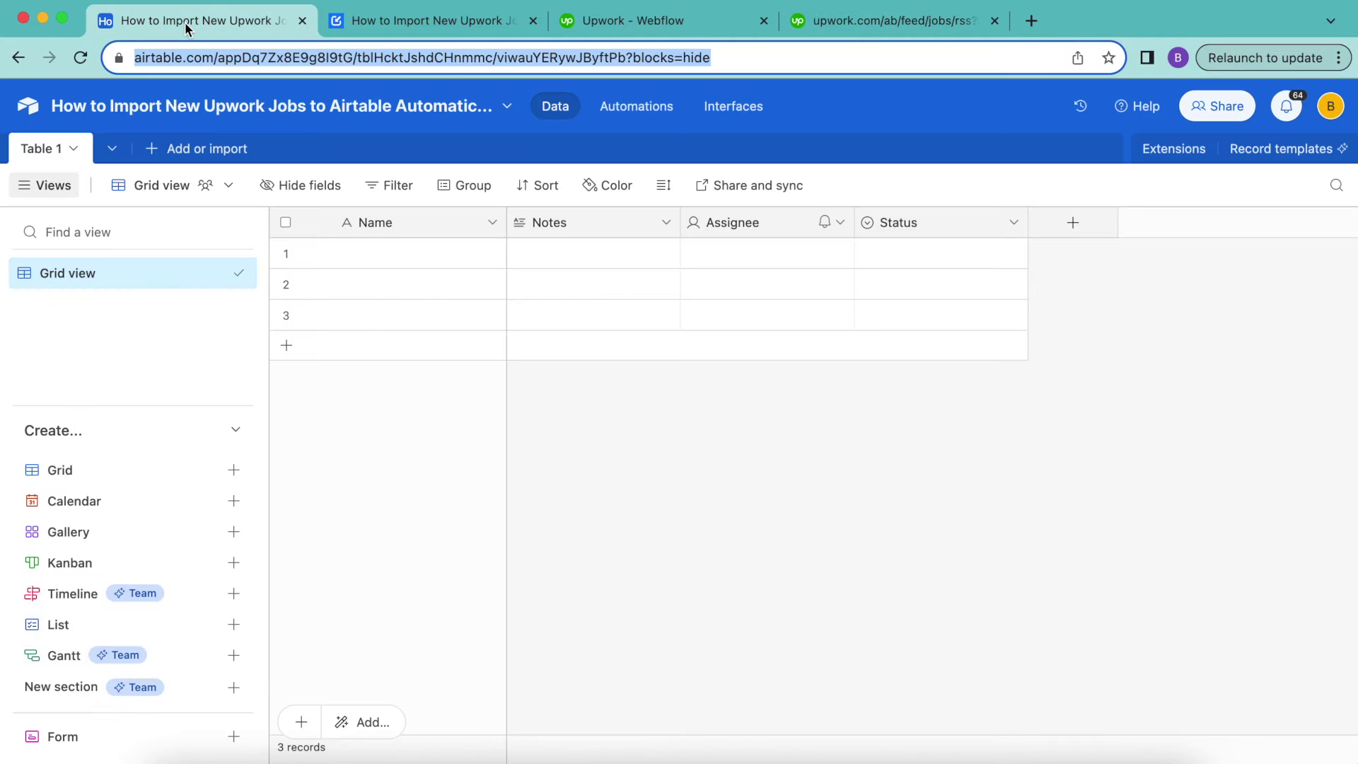
pyautogui.doubleClick(53, 149)
pyautogui.write('Upwork Jobs')
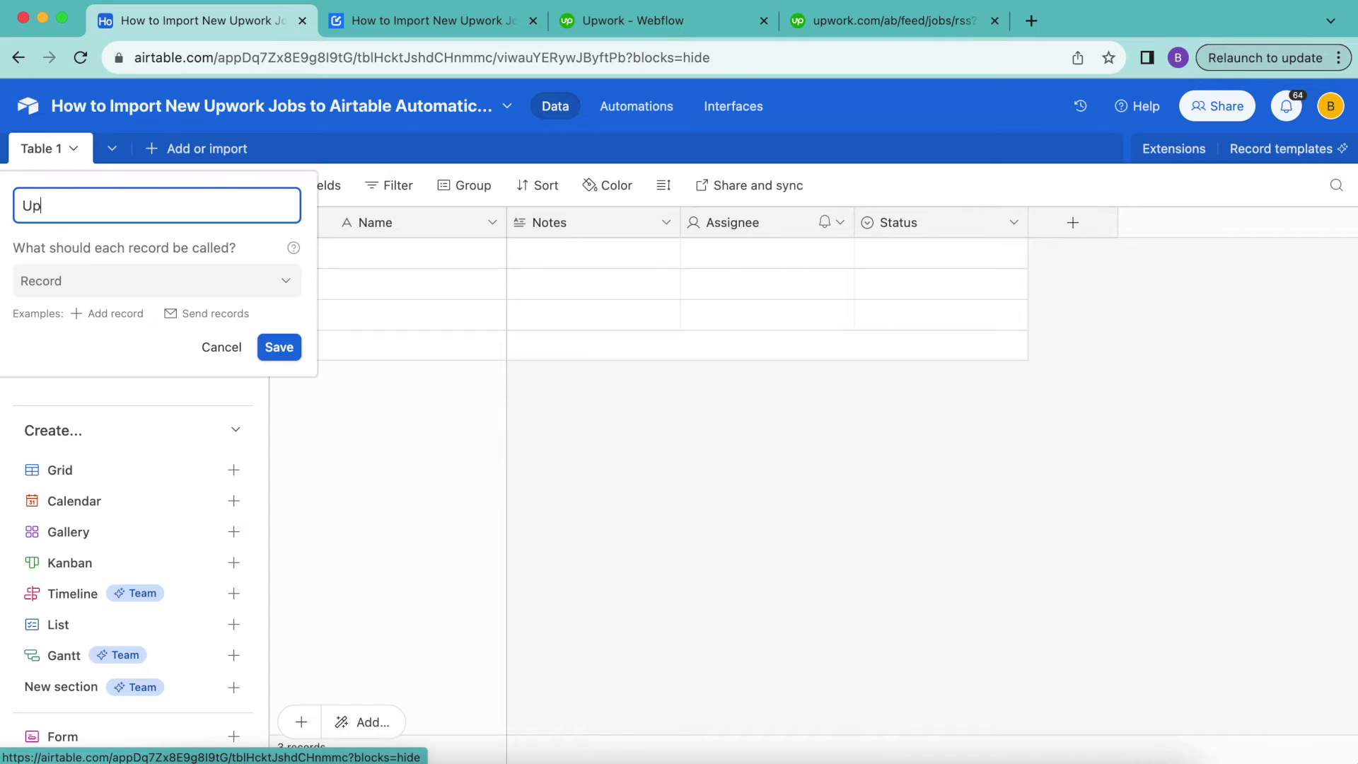
pyautogui.click(291, 349)
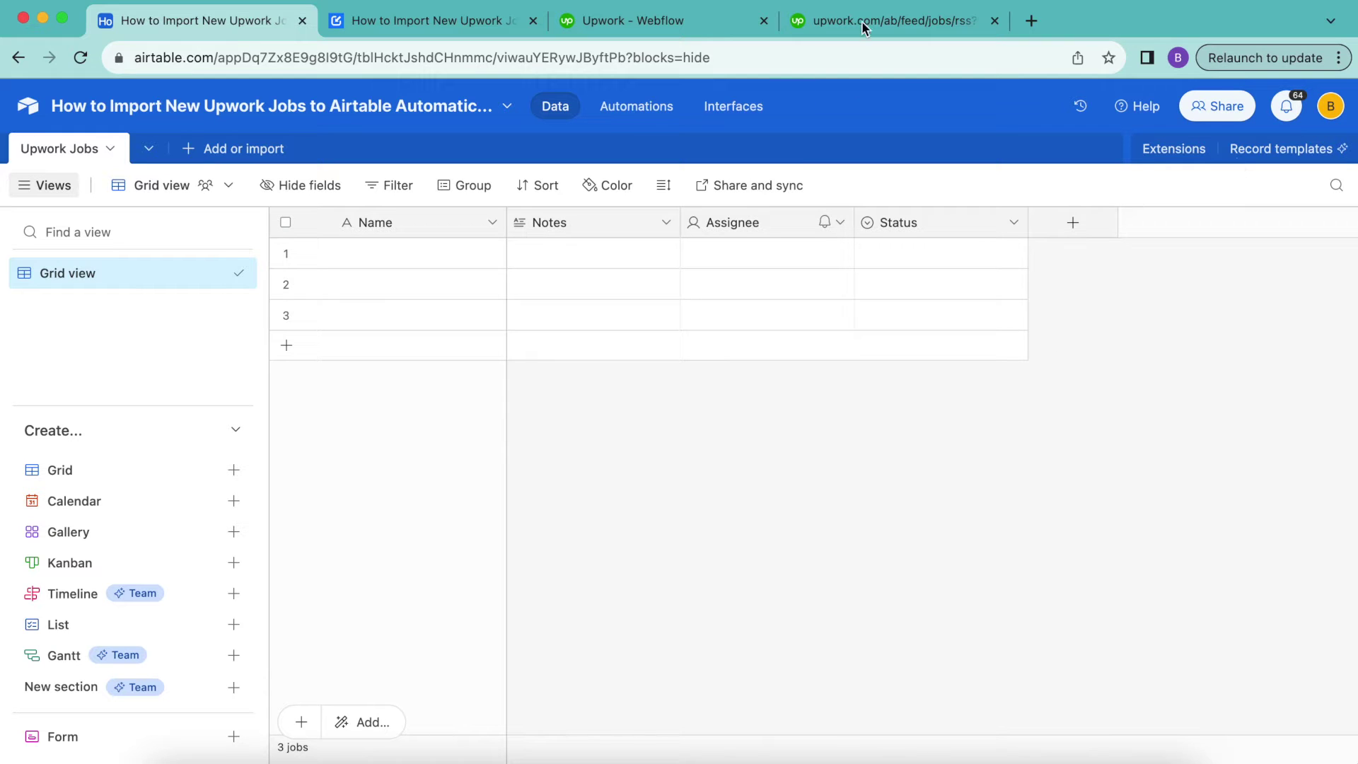
pyautogui.click(1178, 150)
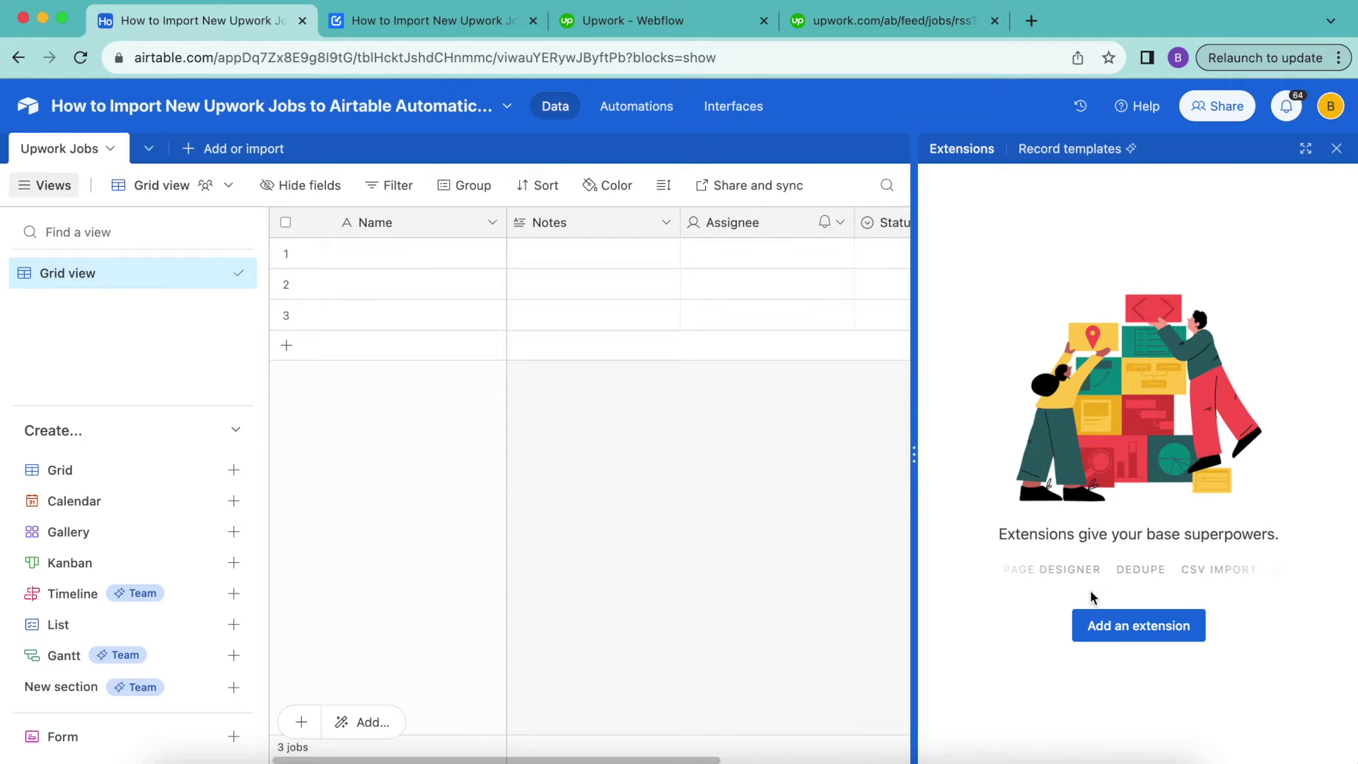
# - Install the Data Fetcher extension, sign in, and create its first request
pyautogui.click(1101, 640)
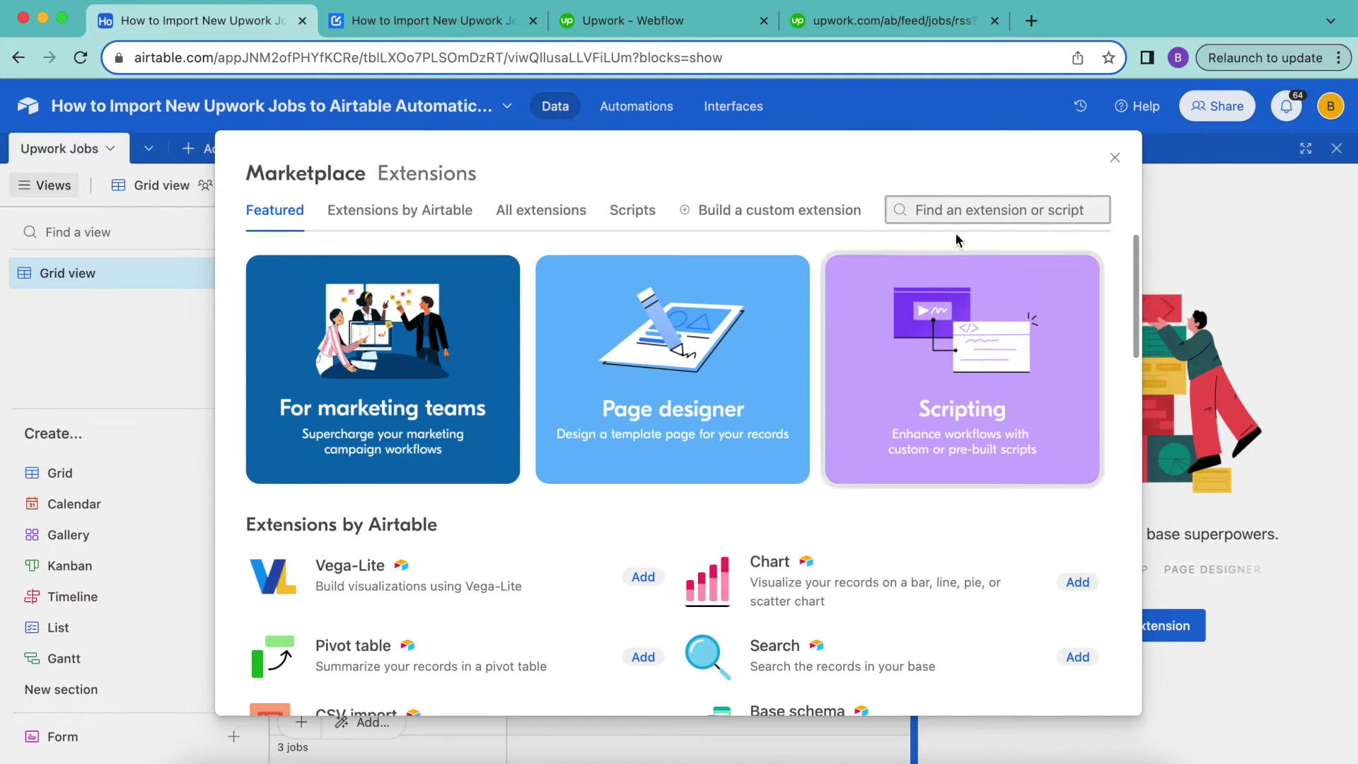
pyautogui.write('data fet')
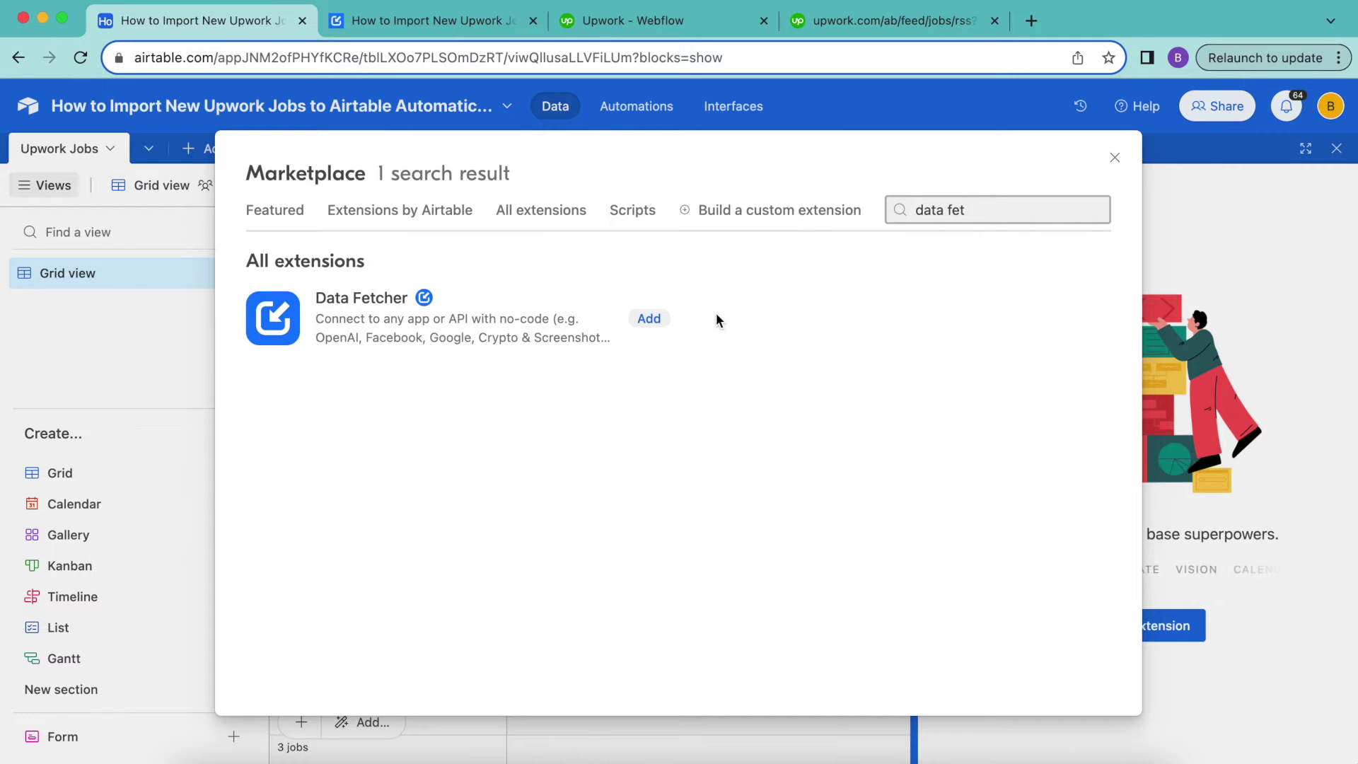
pyautogui.click(647, 317)
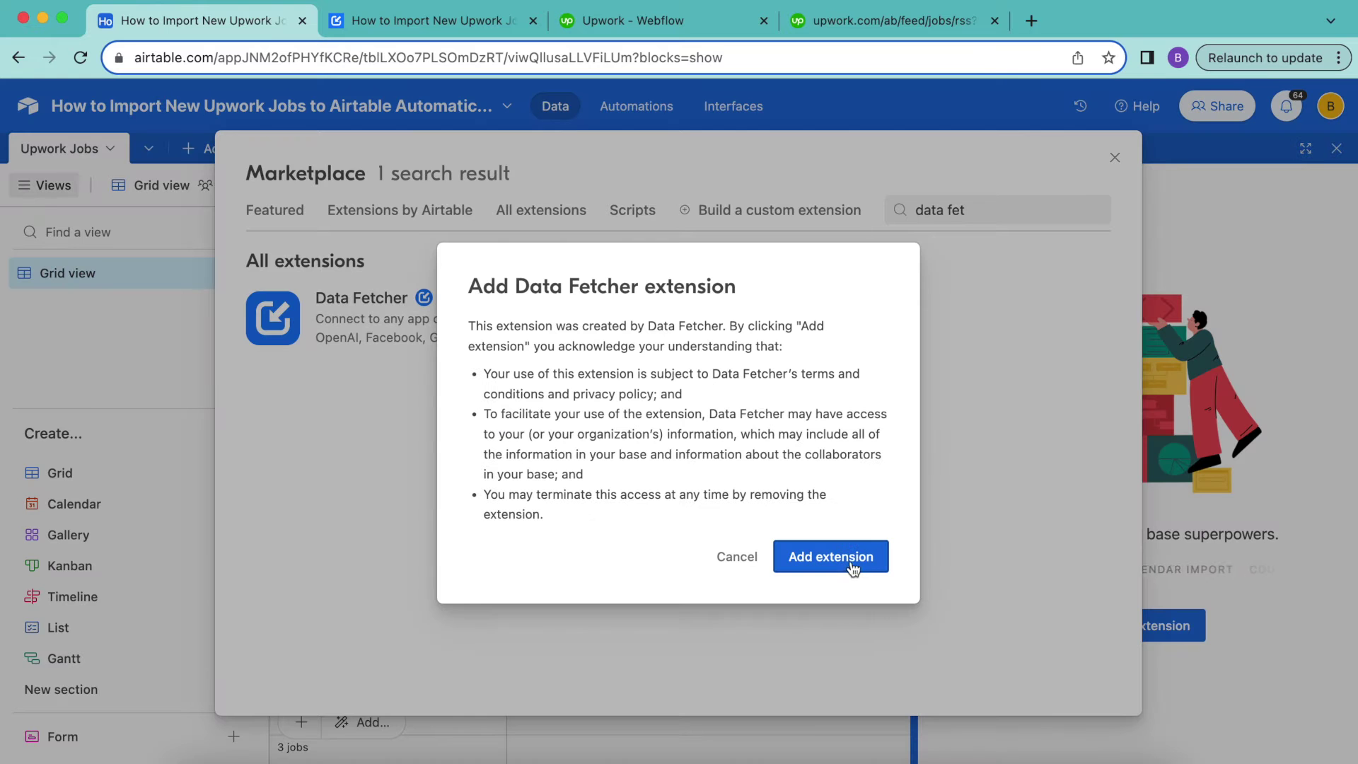
pyautogui.click(852, 568)
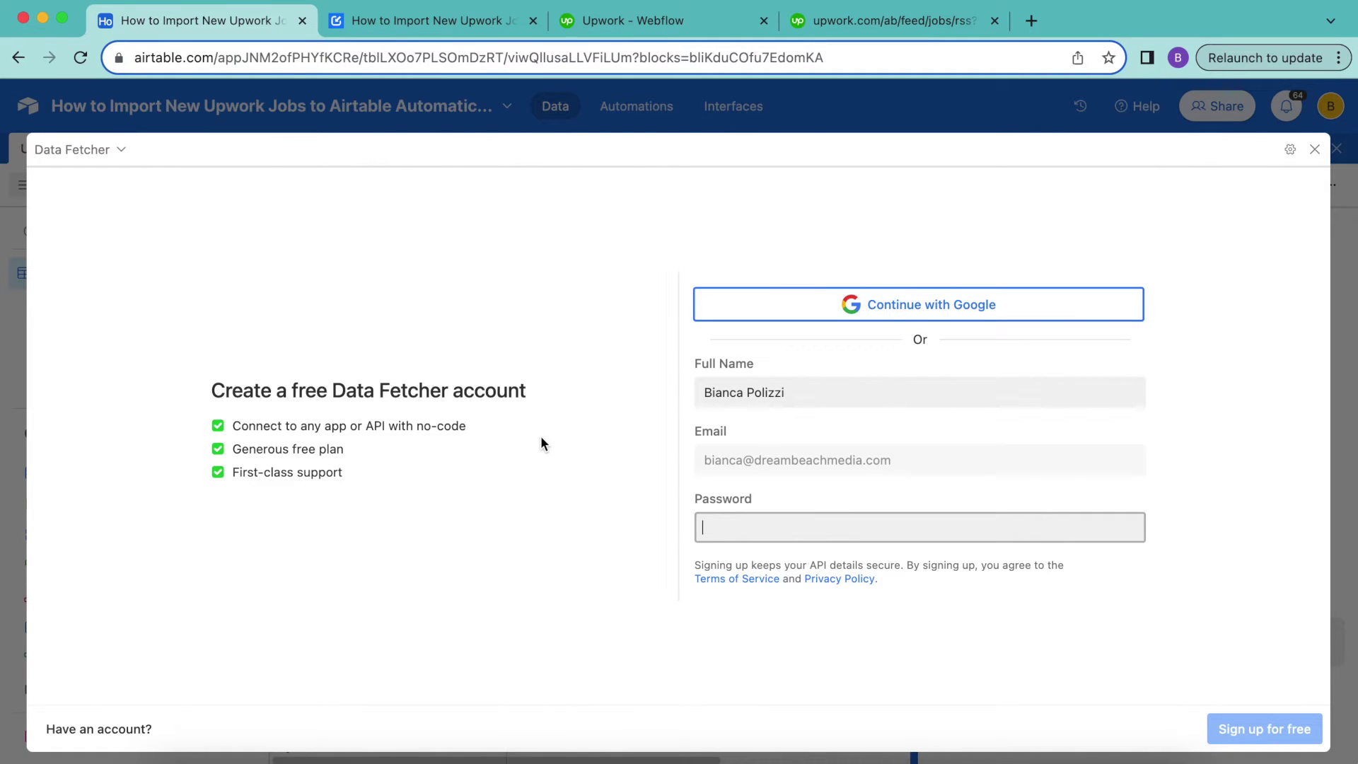
pyautogui.click(1016, 312)
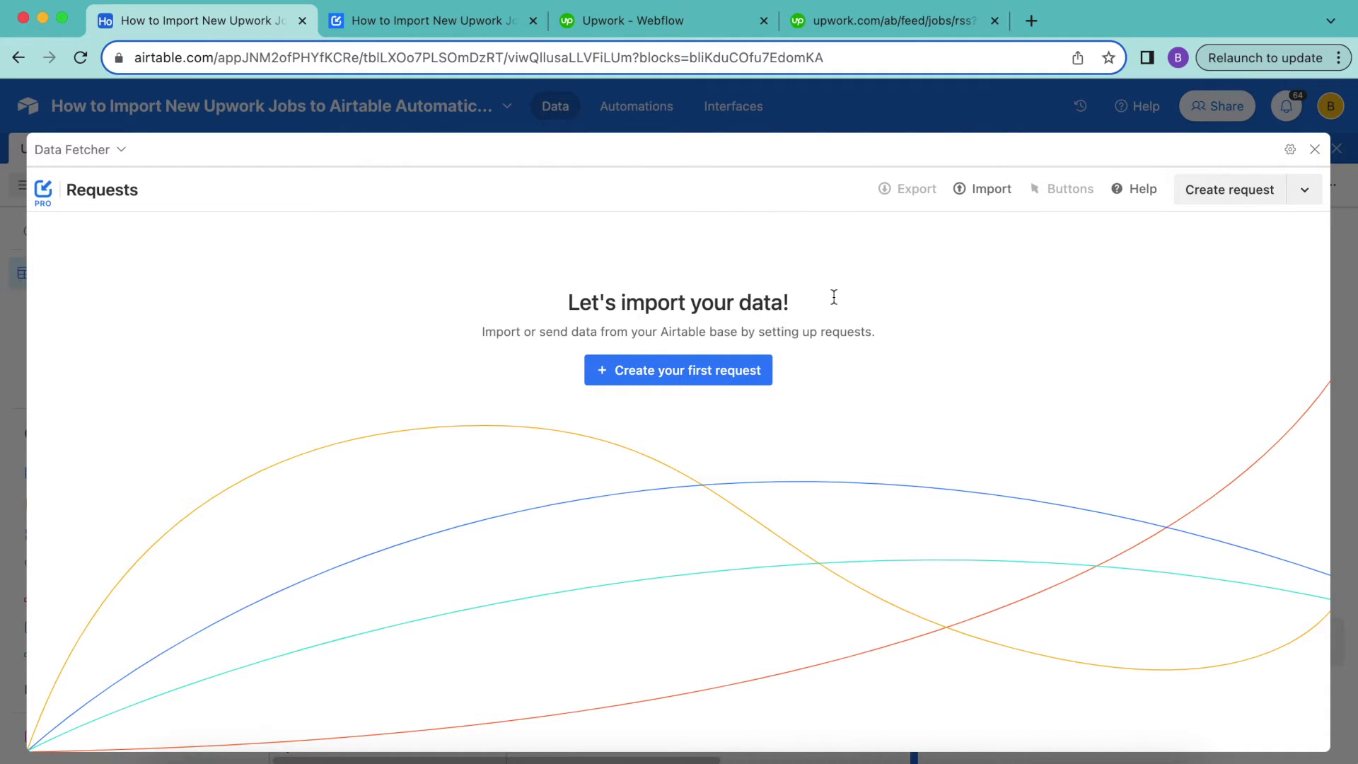
pyautogui.click(695, 375)
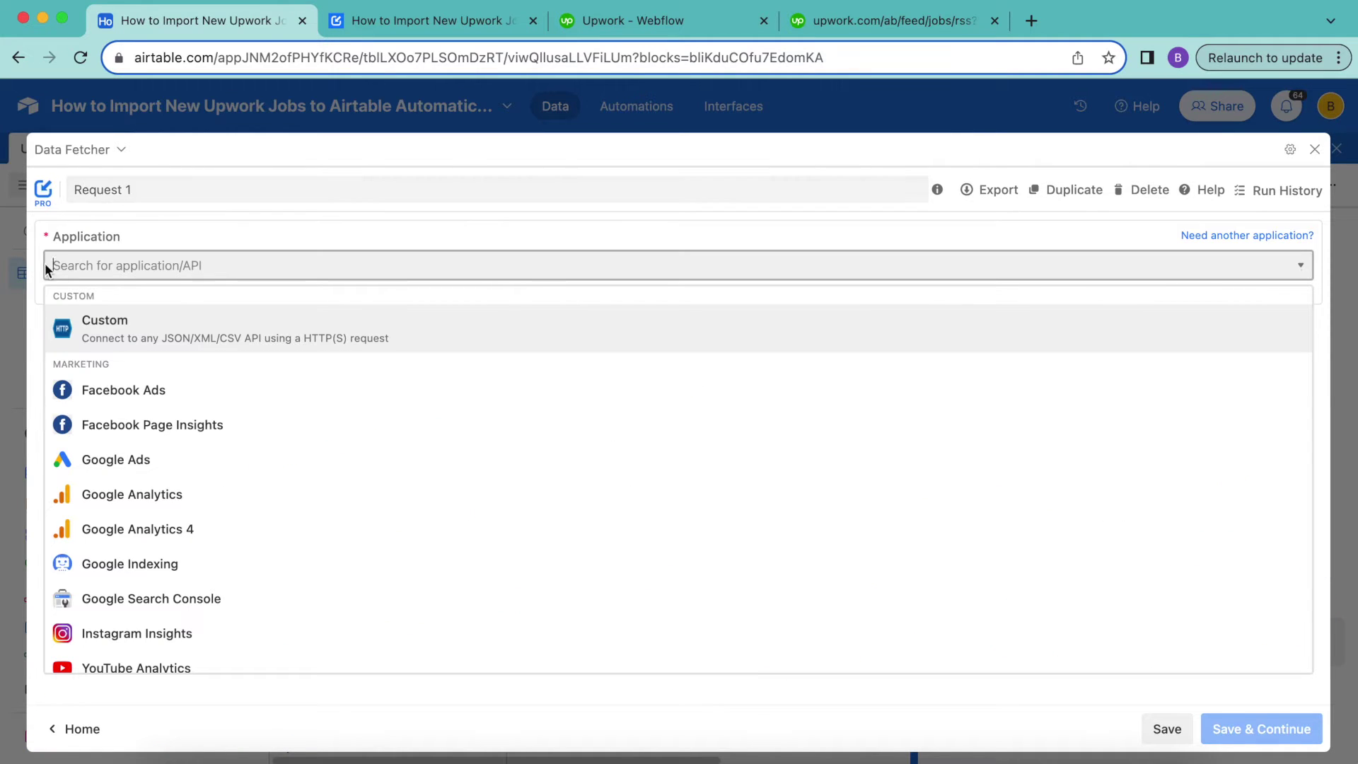
# - Make Request 1 a Custom request for the Upwork RSS feed URL, named 'Fetch Upwork Jobs'
pyautogui.click(151, 323)
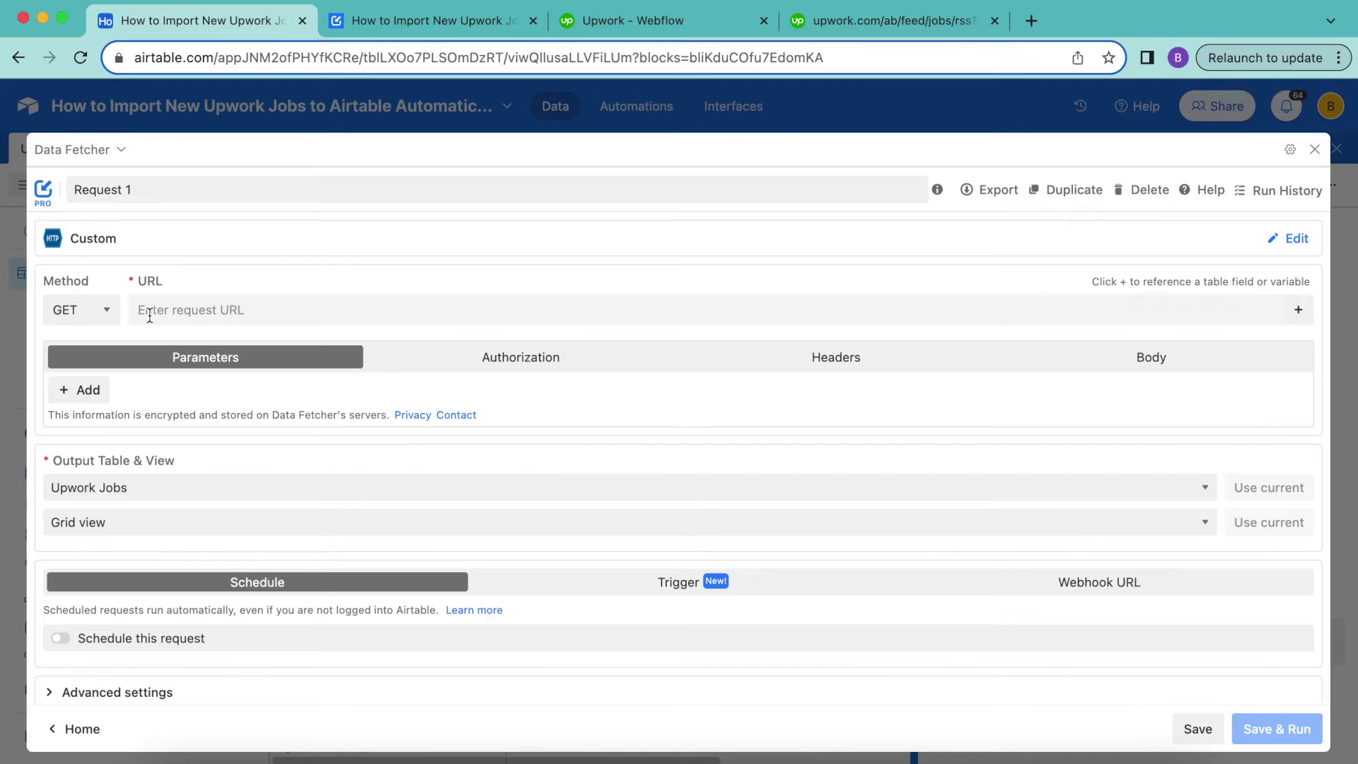
pyautogui.click(875, 18)
pyautogui.click(749, 60)
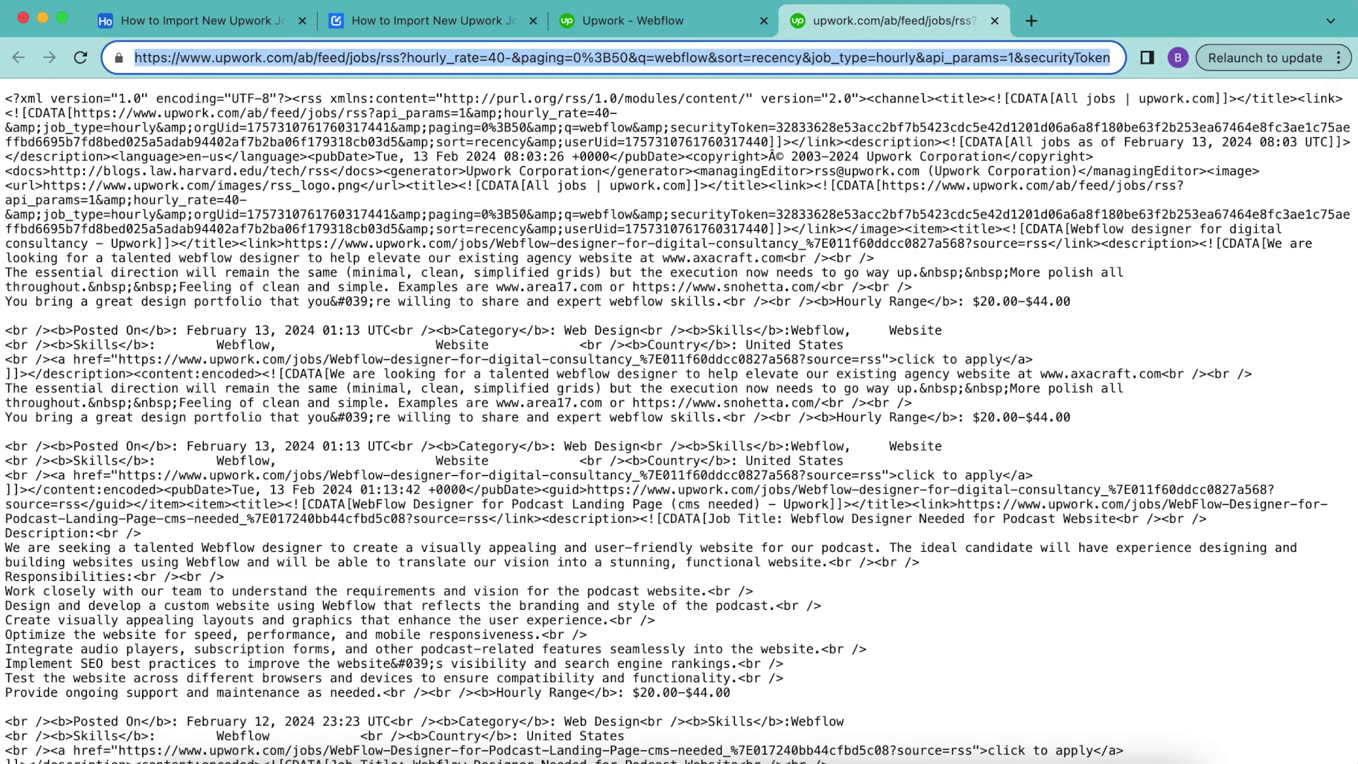
pyautogui.click(191, 20)
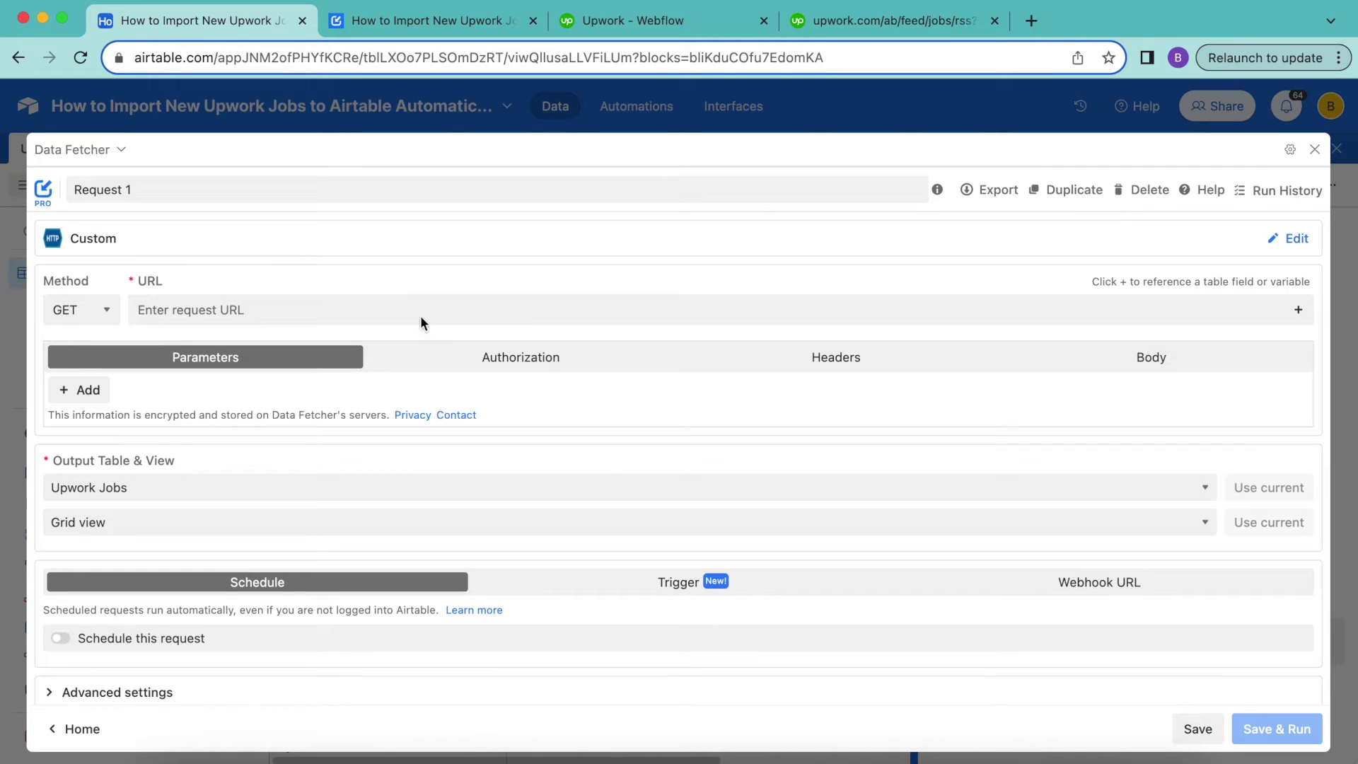
pyautogui.click(300, 309)
pyautogui.hotkey('ctrl', 'v')
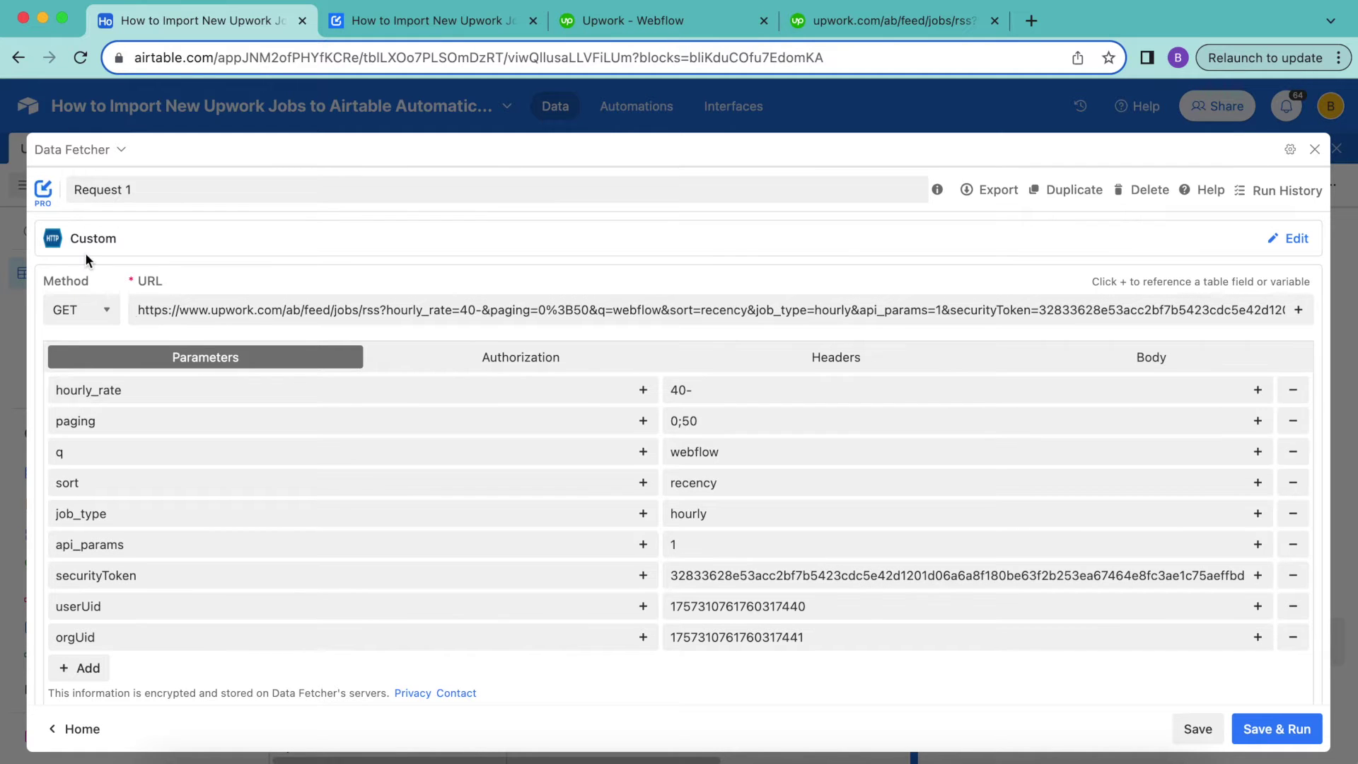
pyautogui.tripleClick(120, 190)
pyautogui.write('Fetch Upwork Jobs')
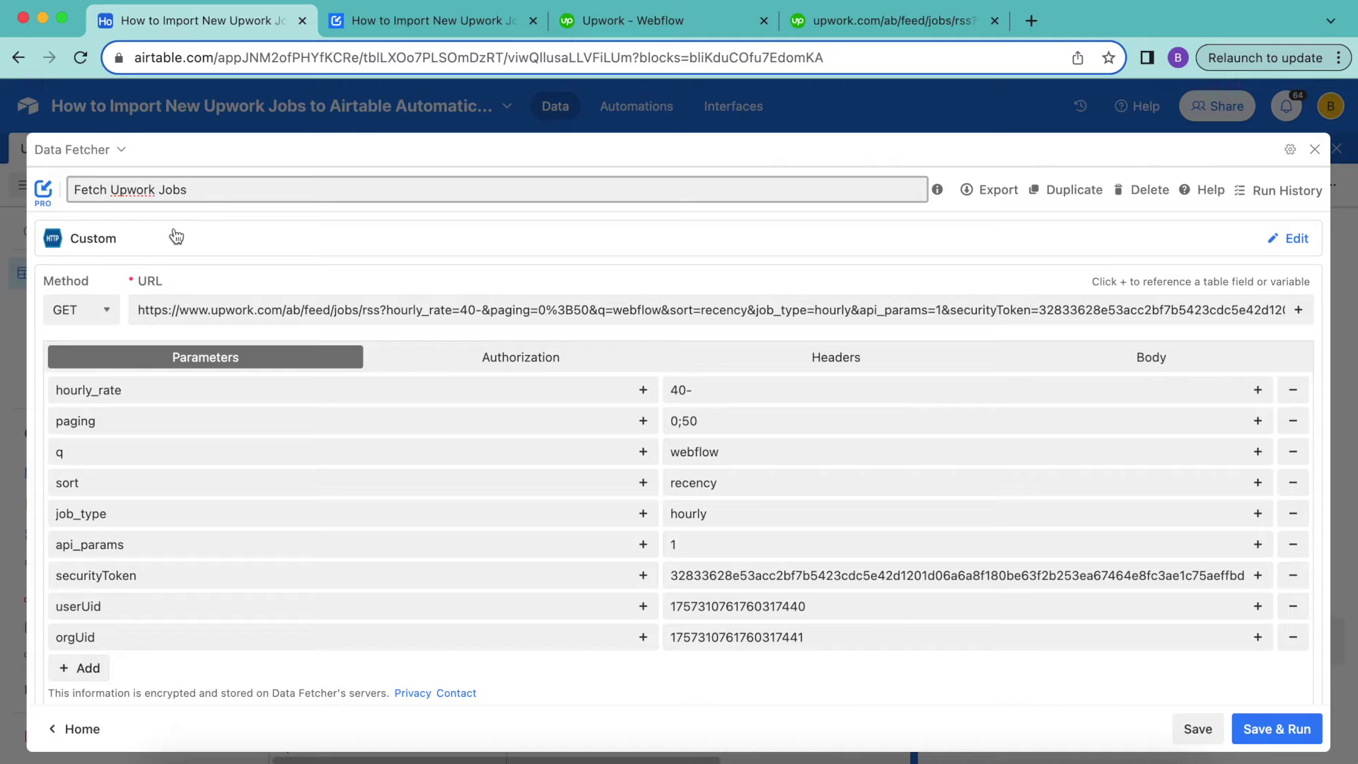
# - Save and run the request, then deselect all response fields
pyautogui.click(1284, 736)
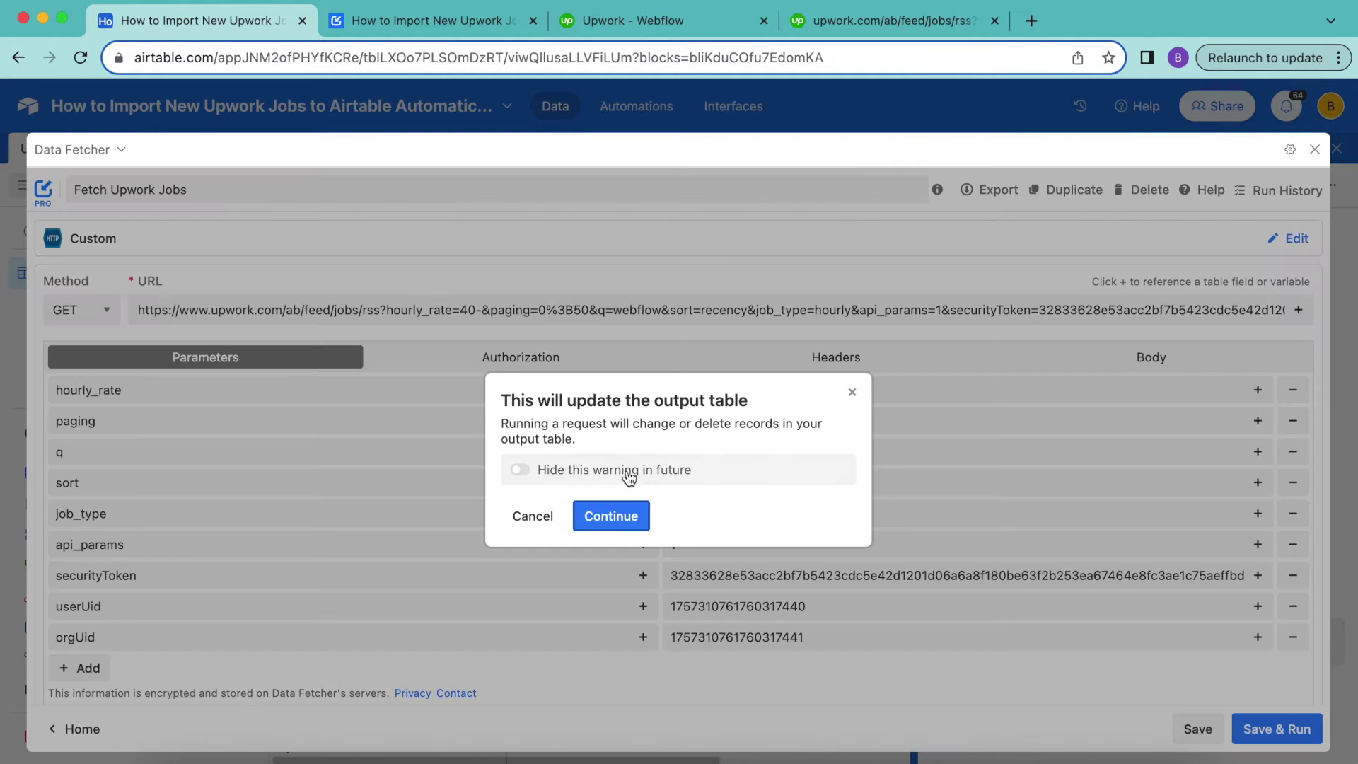
pyautogui.click(611, 518)
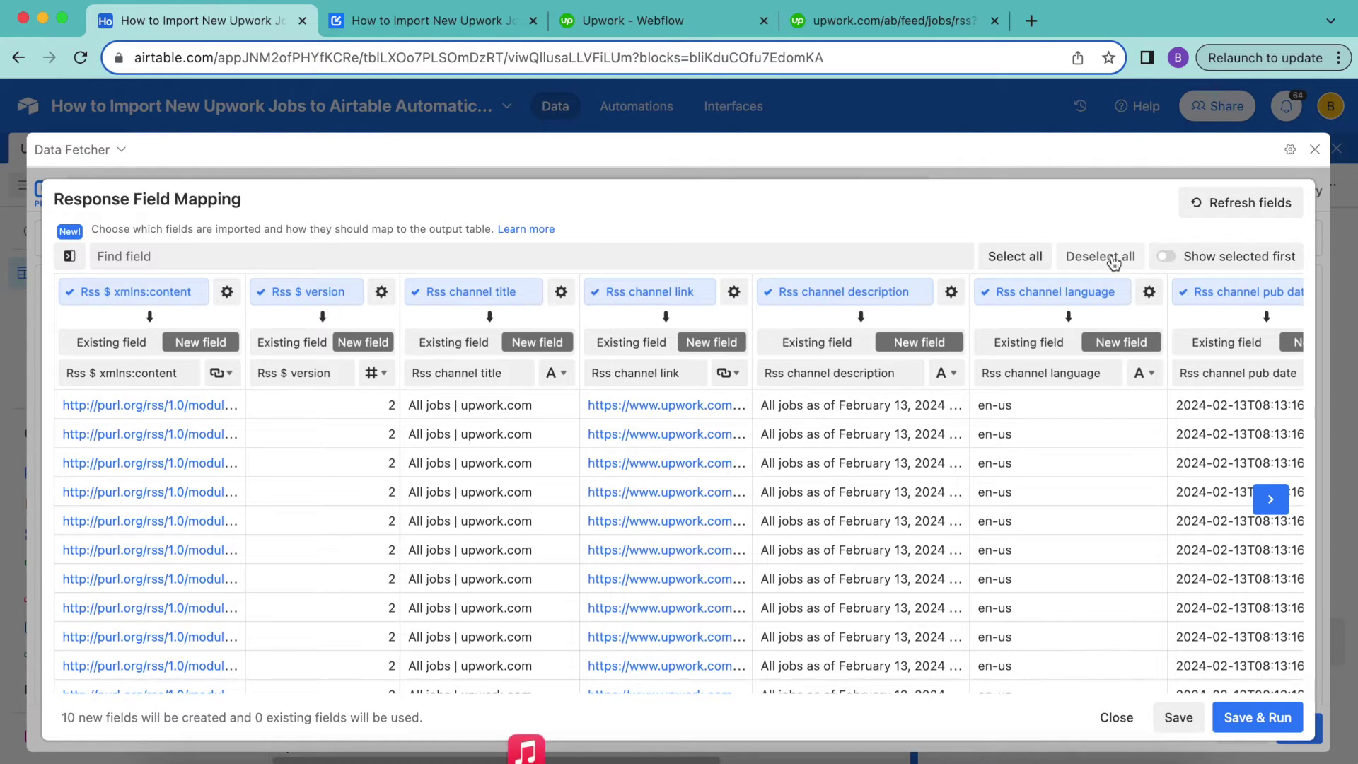
pyautogui.click(1114, 260)
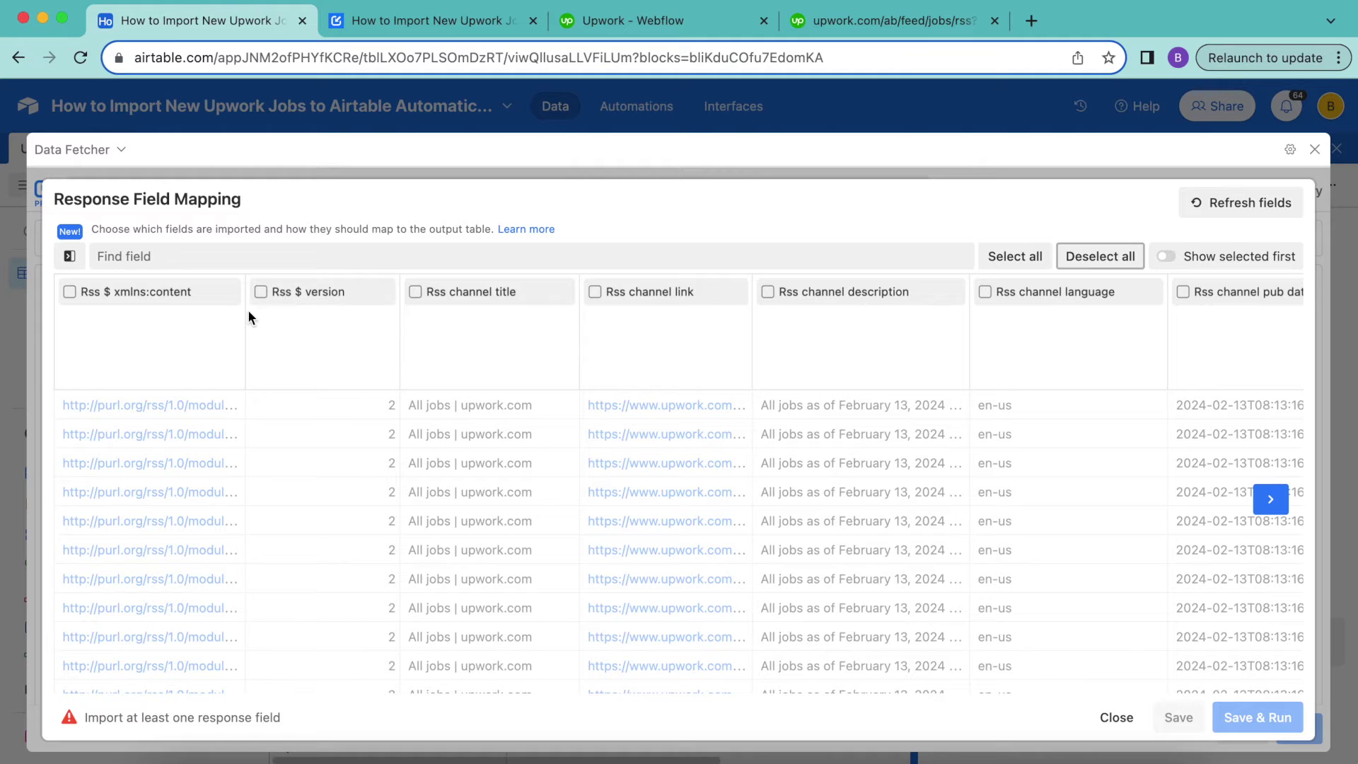
# - Filter the response field mapping down to the Rss Channel Item fields
pyautogui.click(240, 256)
pyautogui.write('Rss Channel Item')
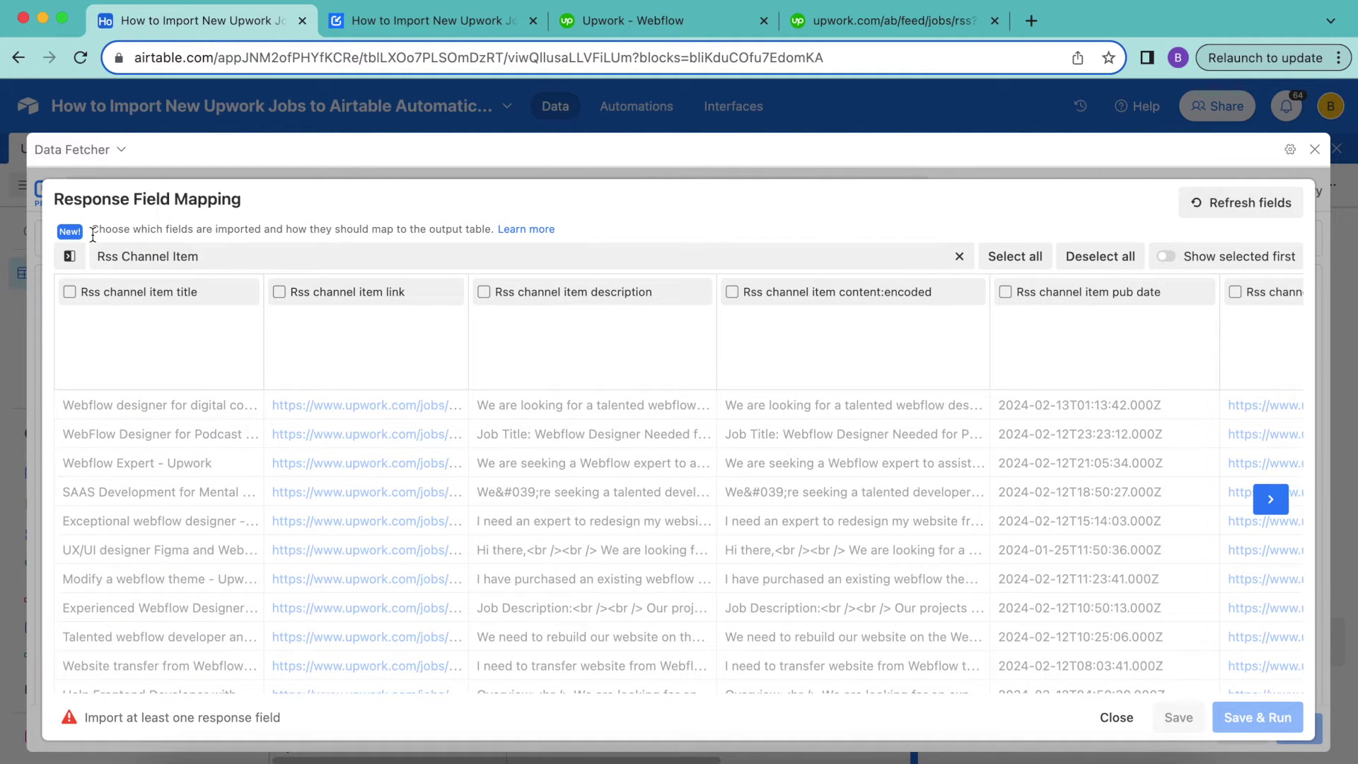
pyautogui.hscroll(3, 467, 351)
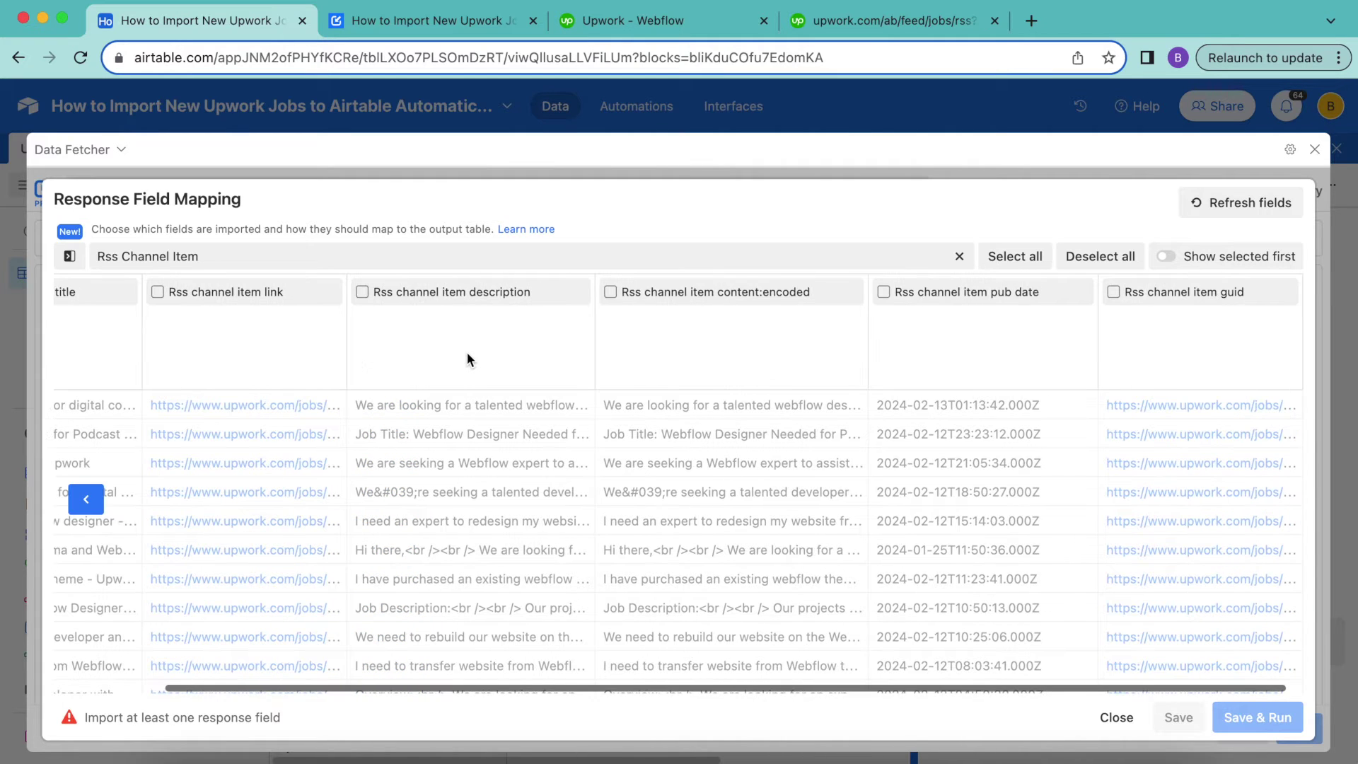
pyautogui.hscroll(-3, 467, 350)
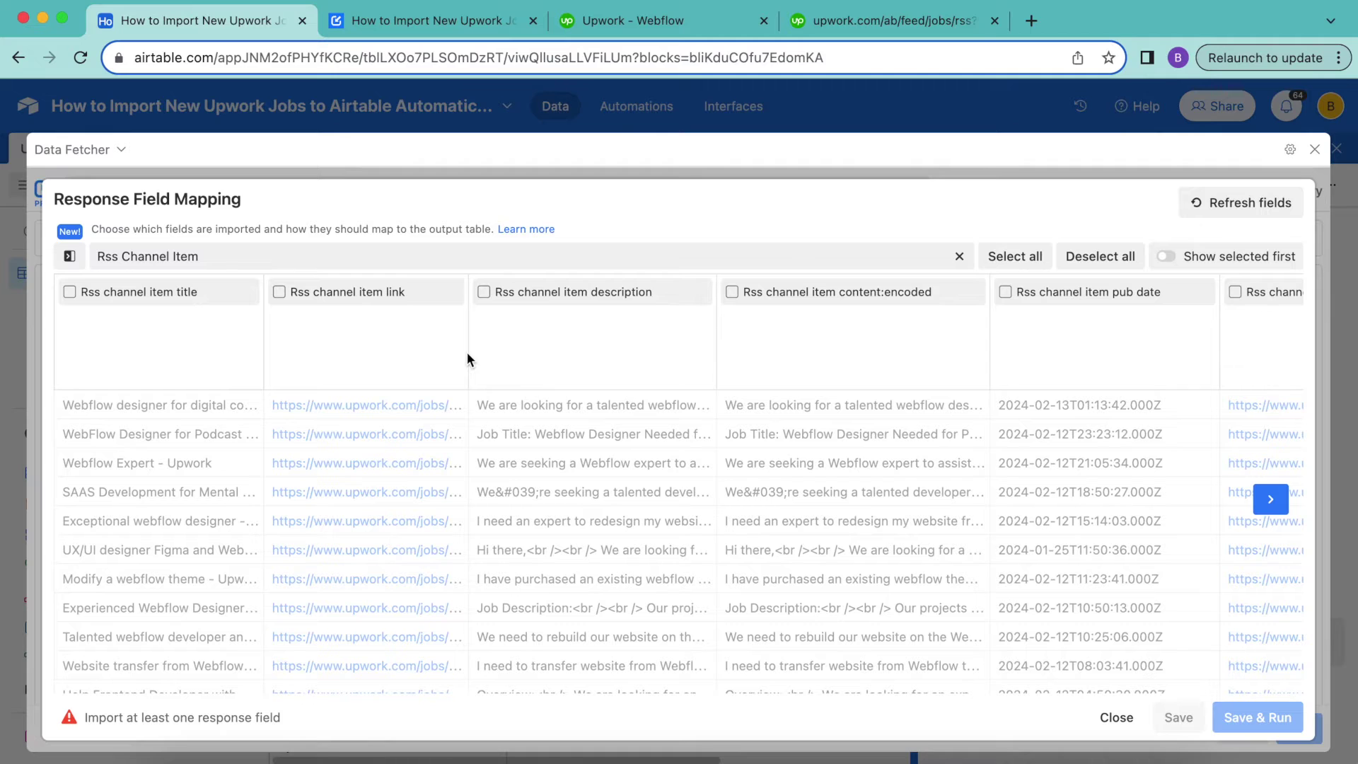
# - Select the item title, link, description and pub date fields for import
pyautogui.click(70, 292)
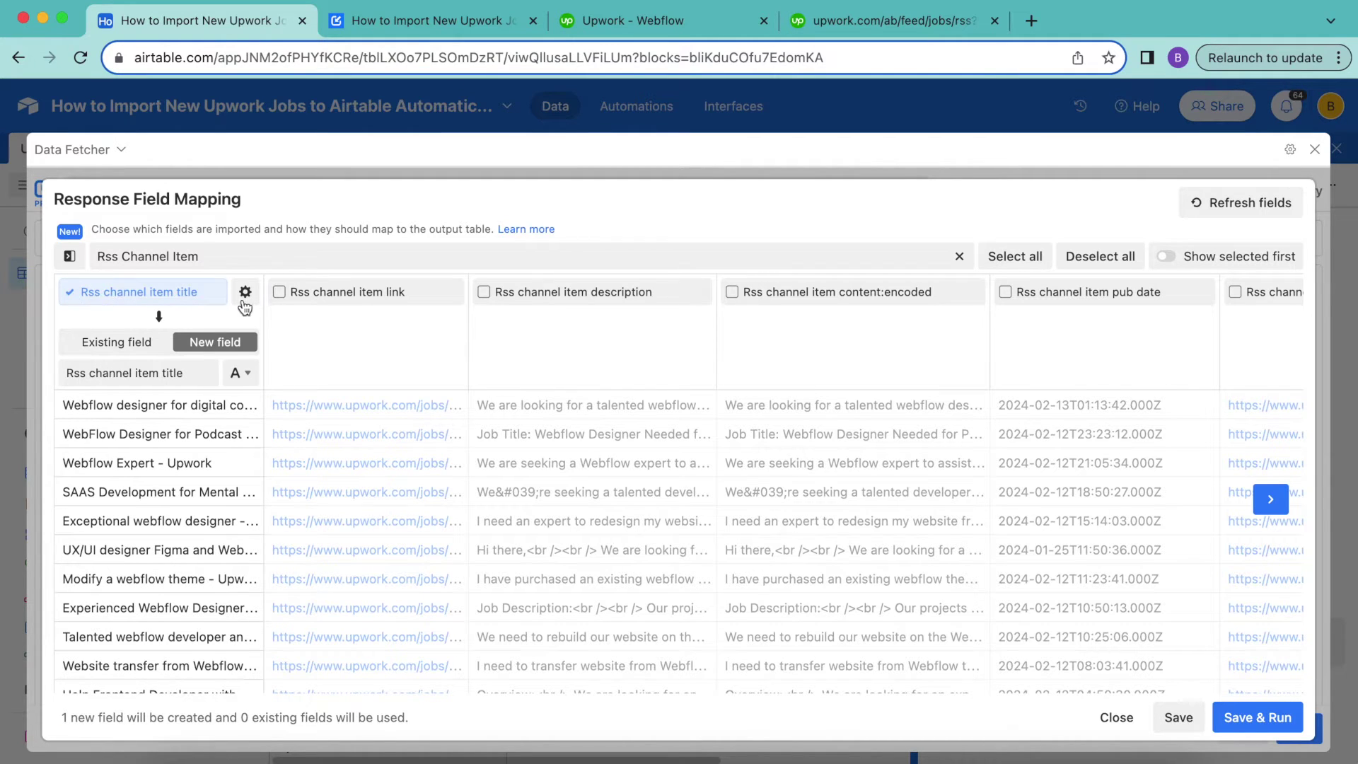
pyautogui.click(280, 292)
pyautogui.click(525, 294)
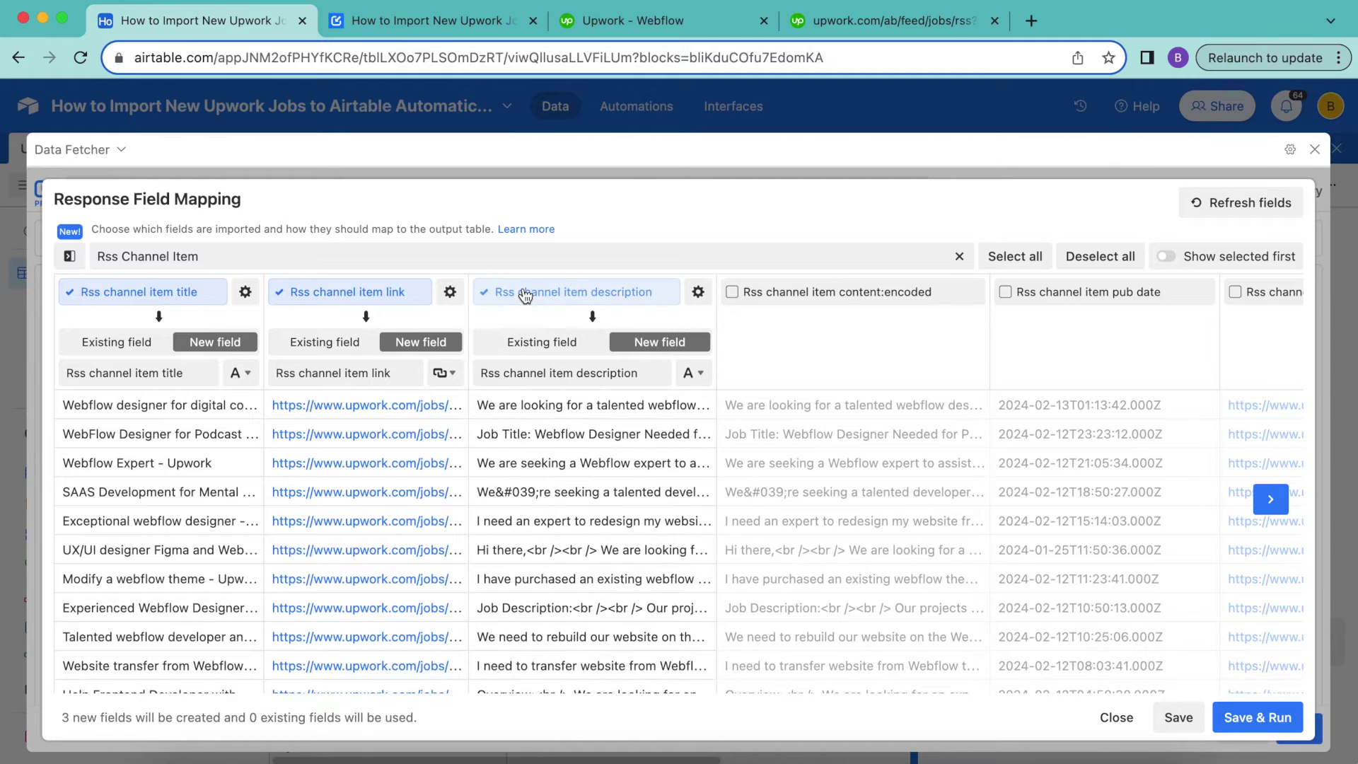
pyautogui.hscroll(3, 1012, 332)
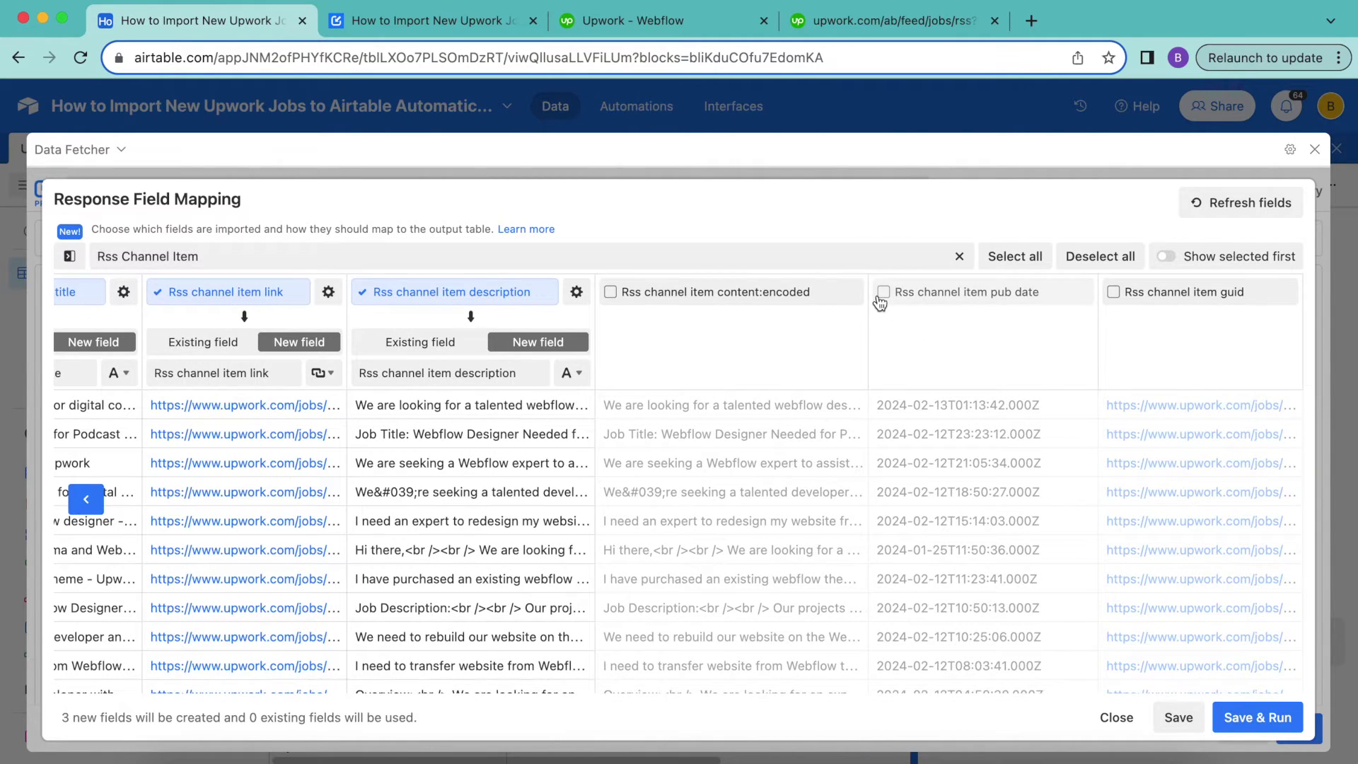
pyautogui.click(883, 292)
pyautogui.hscroll(-3, 879, 297)
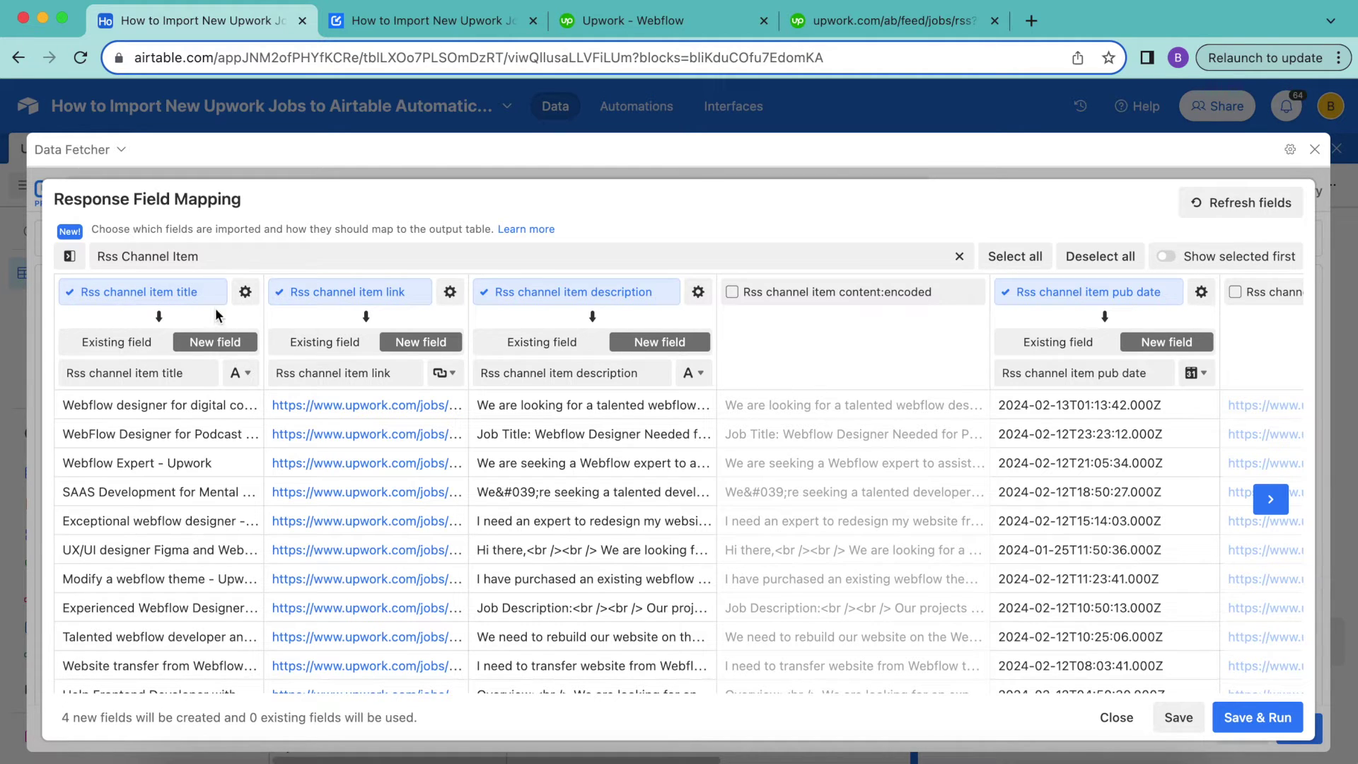
# - Map the item title to the existing Name field
pyautogui.click(148, 341)
pyautogui.click(147, 379)
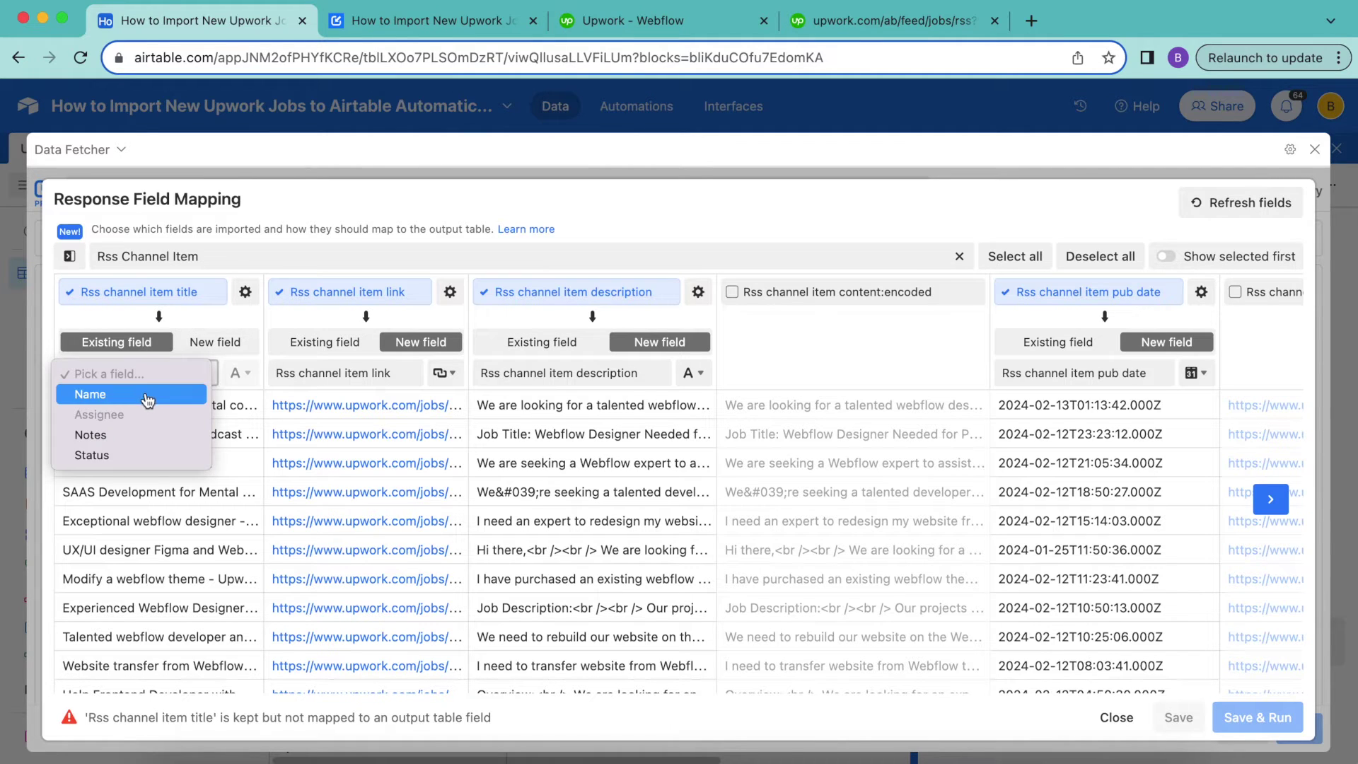
pyautogui.click(146, 400)
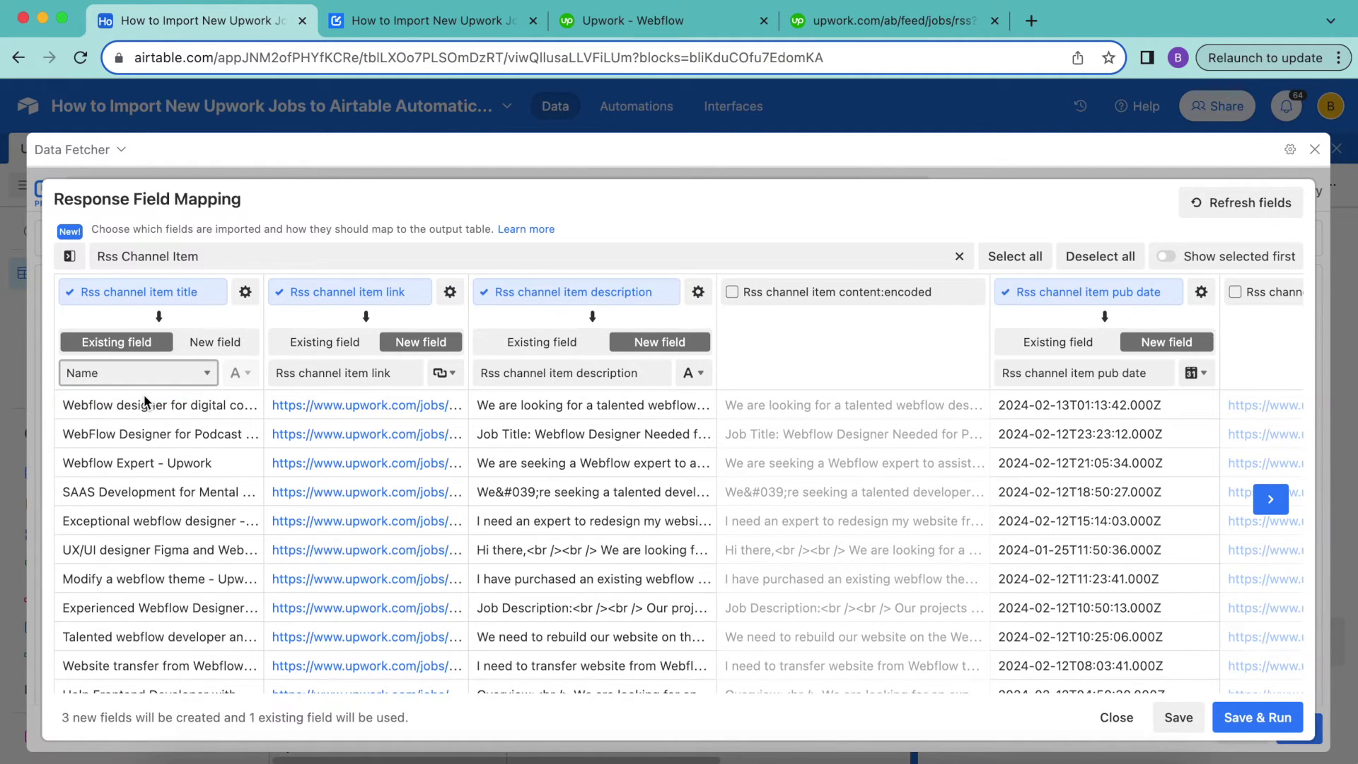
# - Name the new fields Link, Description and Date, and show the request settings
pyautogui.click(399, 367)
pyautogui.write('Link')
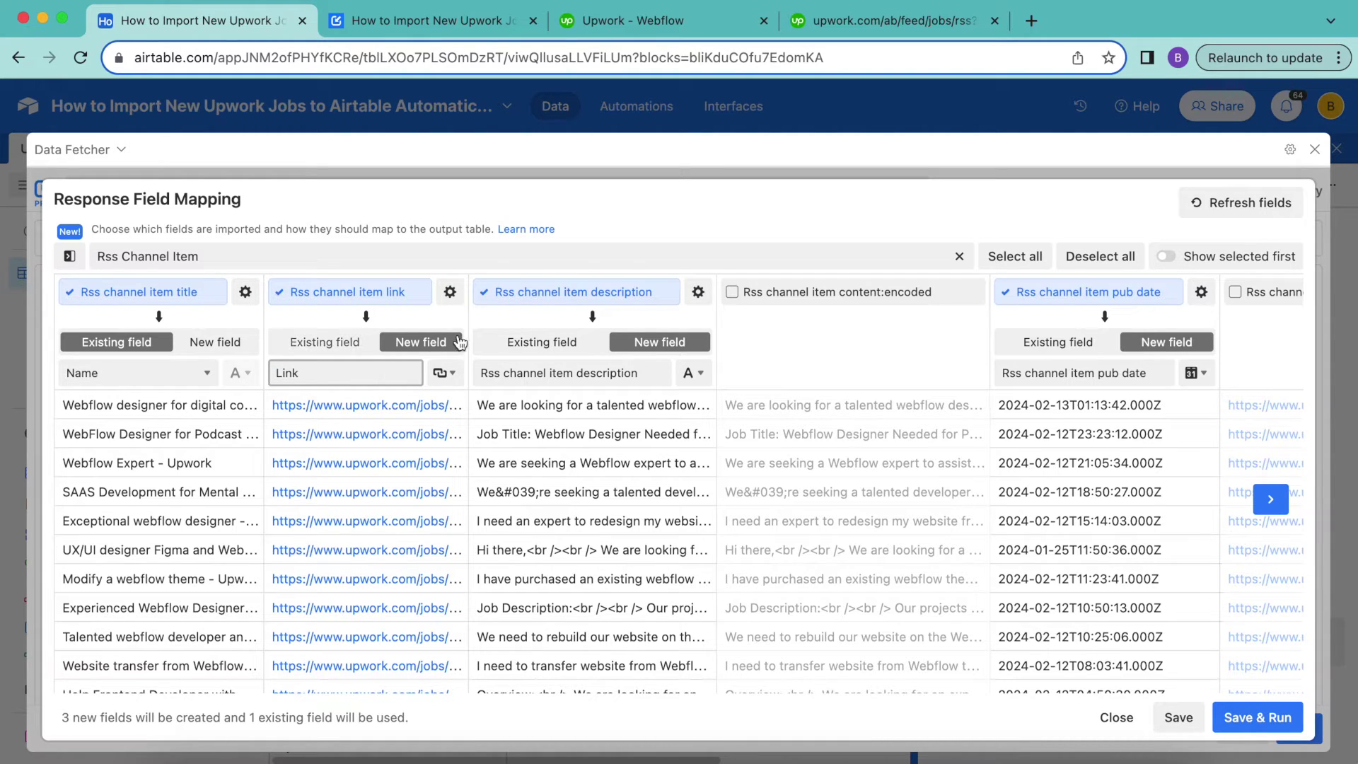
pyautogui.moveTo(580, 369); pyautogui.dragTo(477, 371)
pyautogui.write('D')
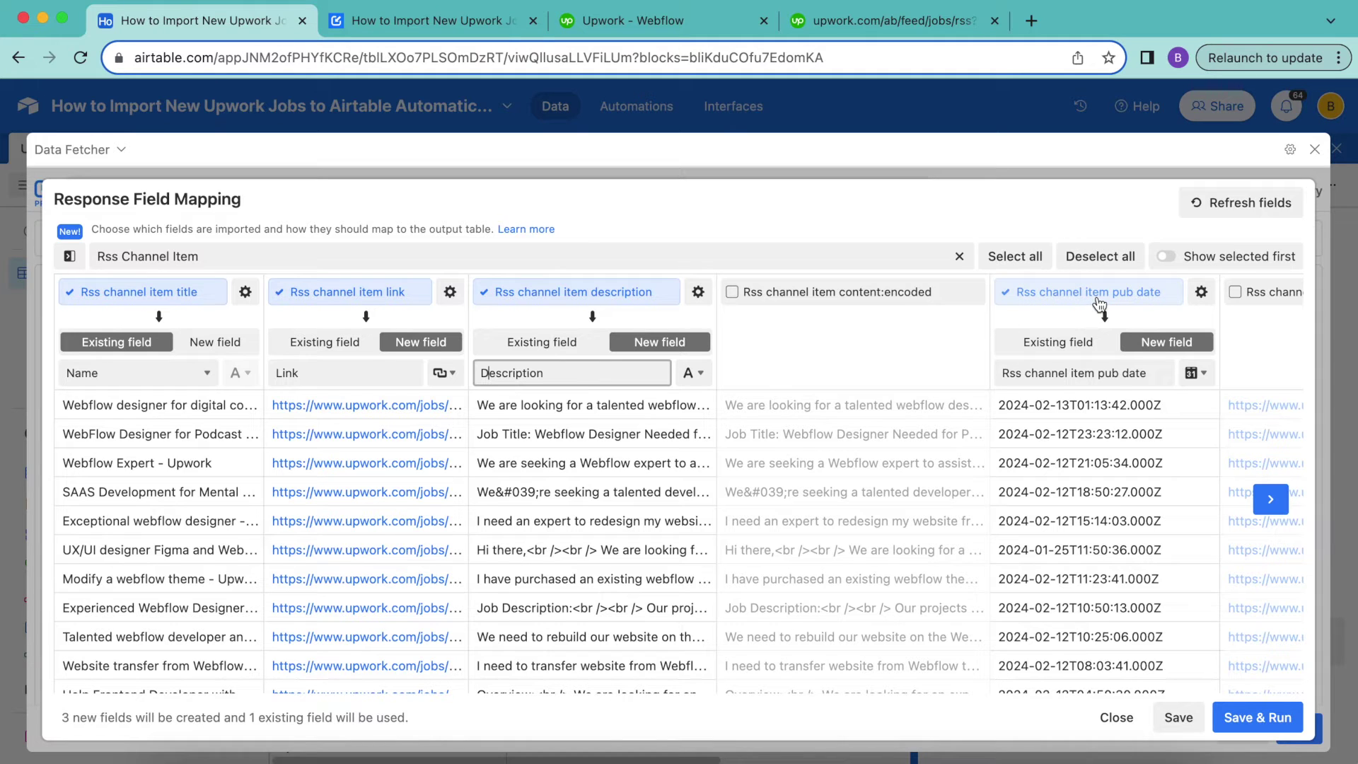
pyautogui.click(1124, 373)
pyautogui.moveTo(1099, 371); pyautogui.dragTo(986, 376)
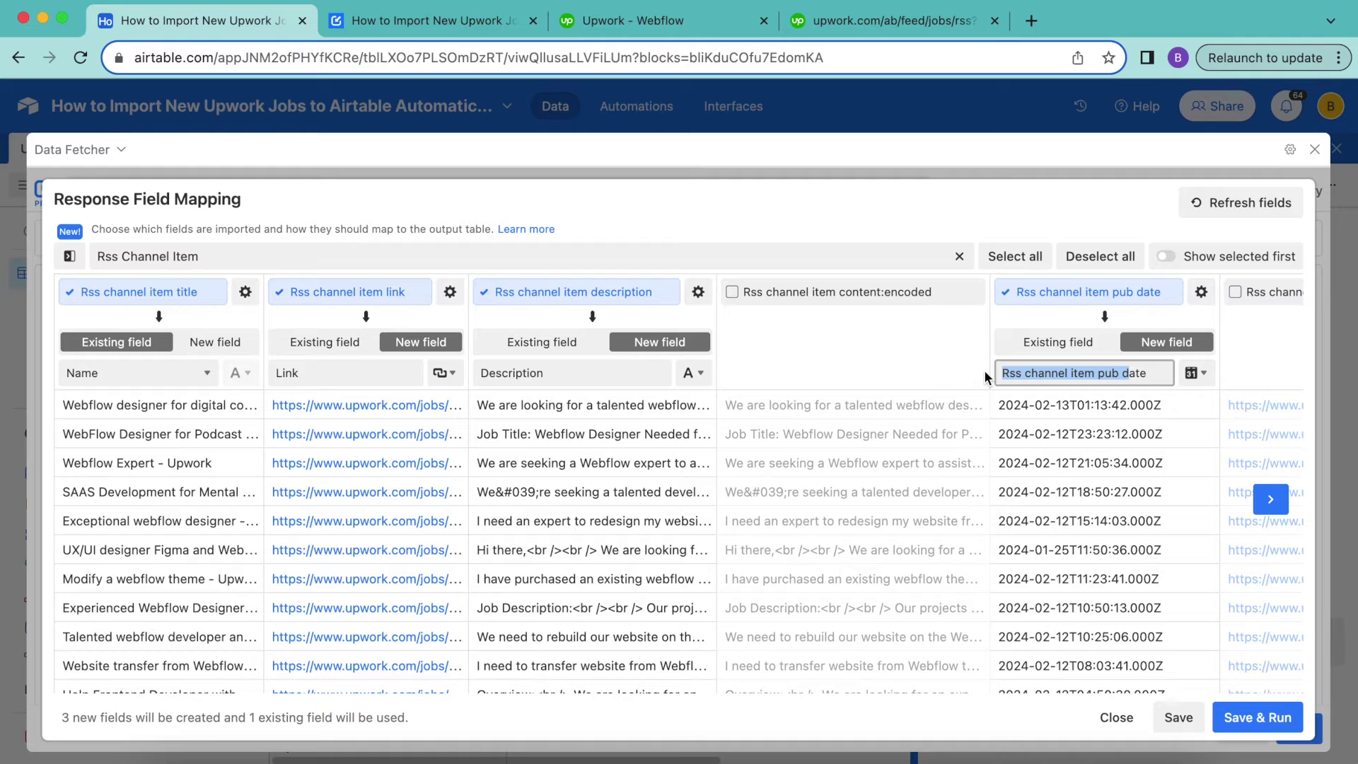
pyautogui.write('D')
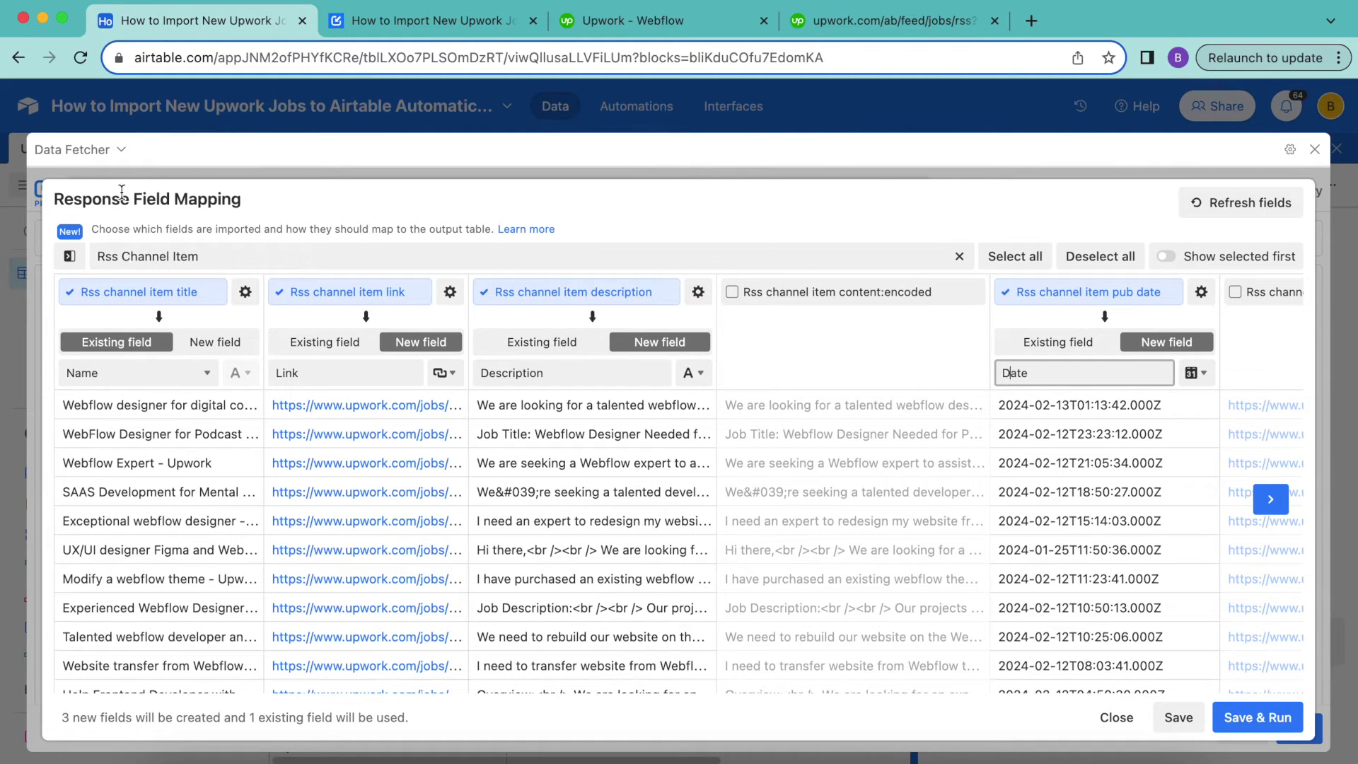
pyautogui.click(69, 256)
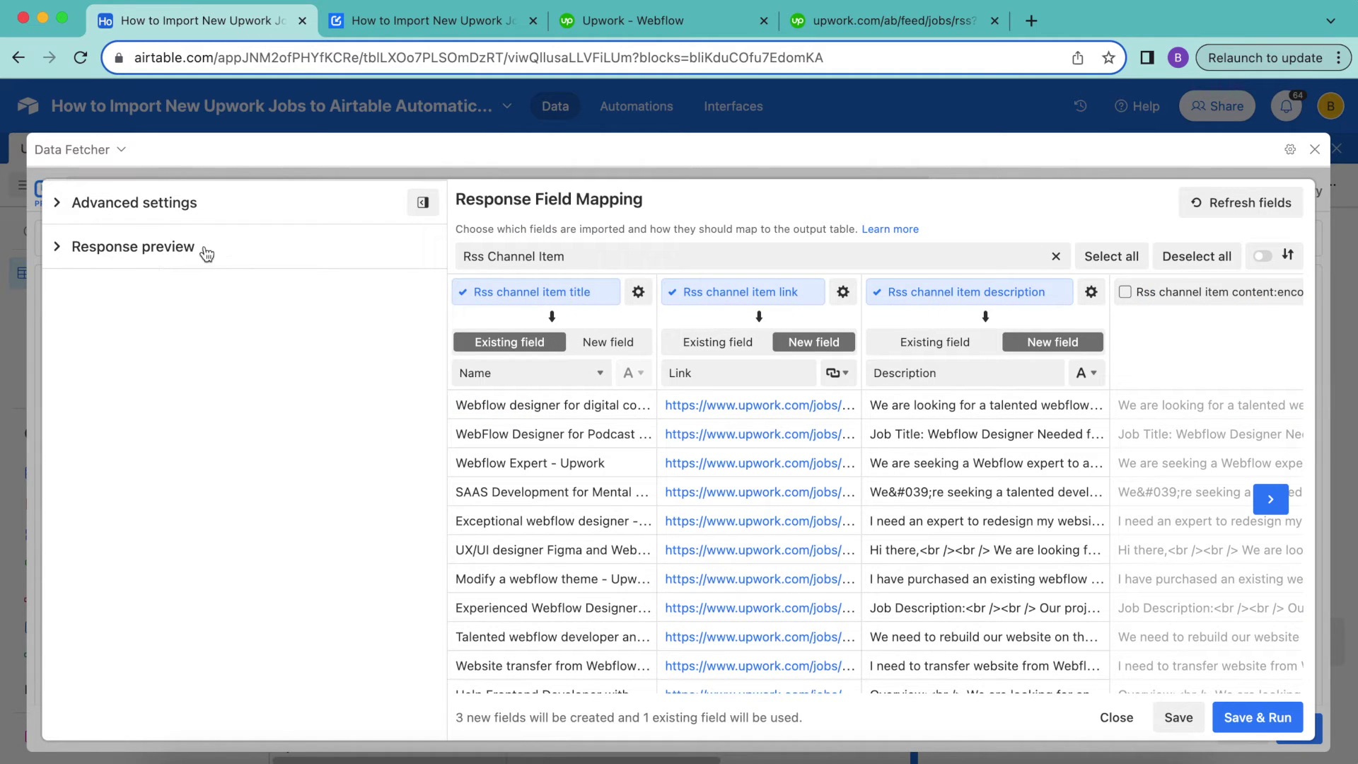
# - Set updates to match existing records on Link, then save and run the import
pyautogui.click(131, 204)
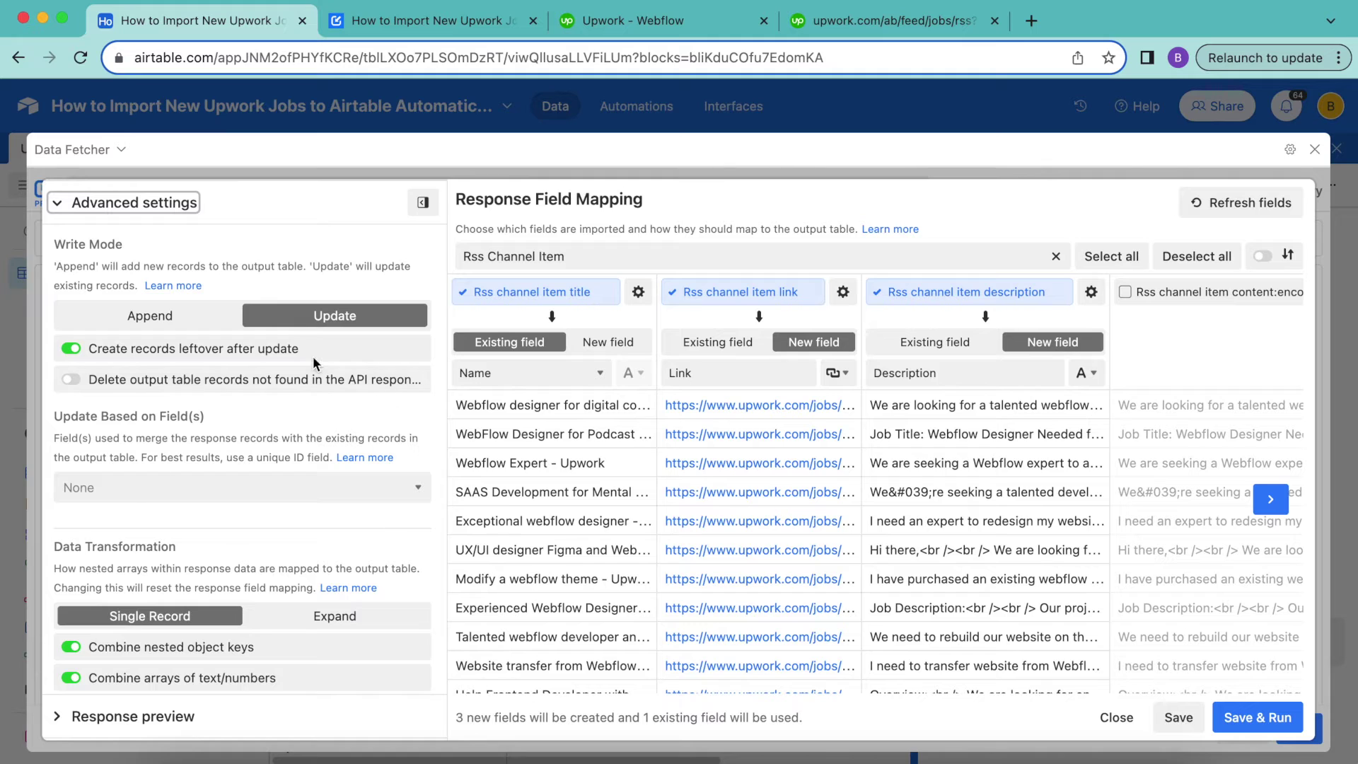
pyautogui.click(230, 478)
pyautogui.click(206, 560)
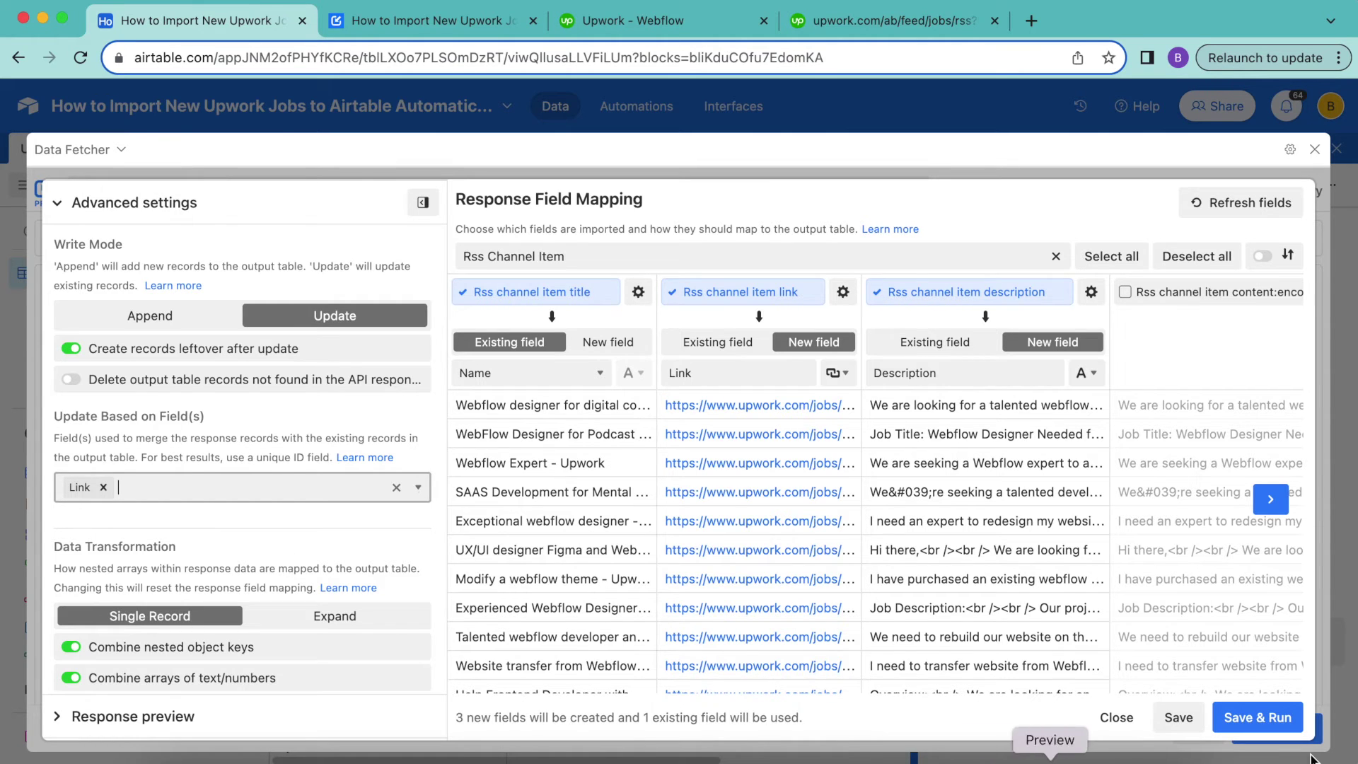
pyautogui.click(1258, 717)
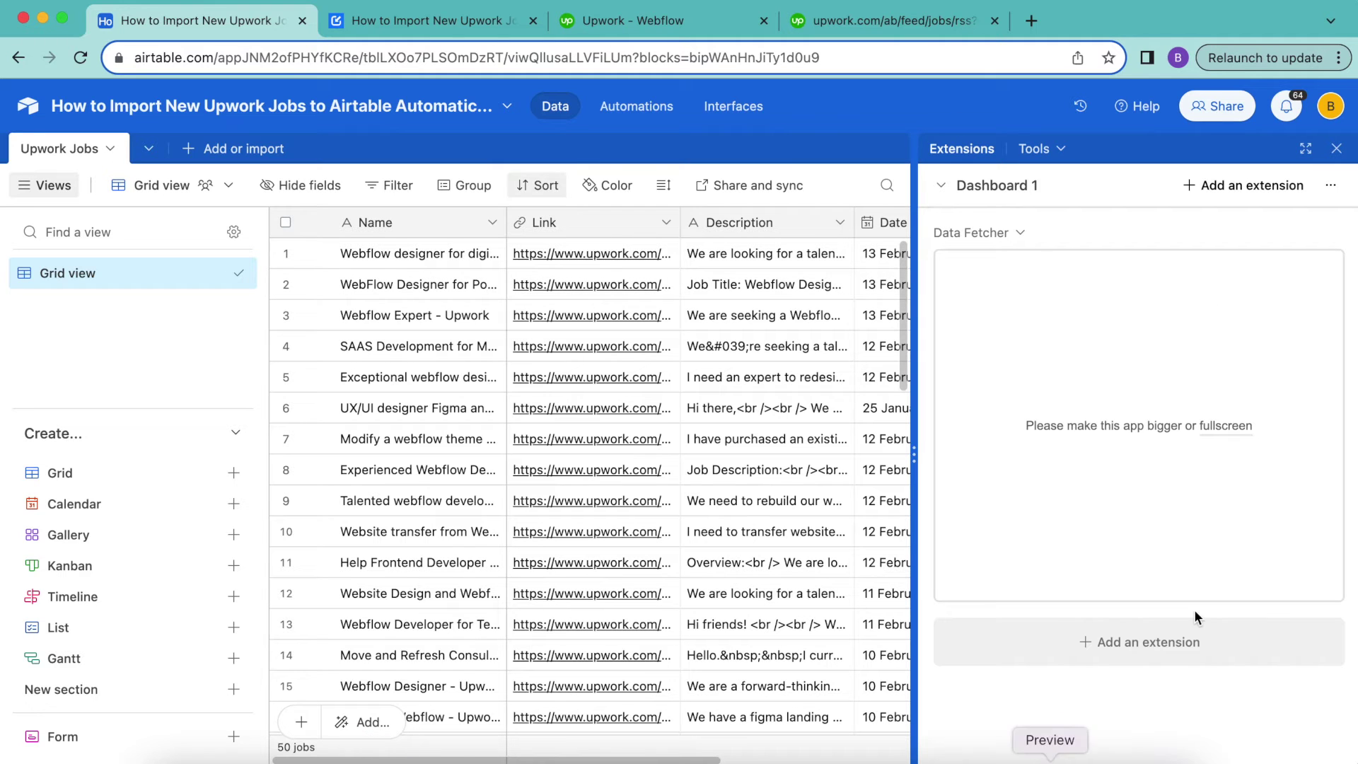
# - Close the Extensions panel and scroll the grid to check the 50 imported Webflow jobs
pyautogui.click(1336, 150)
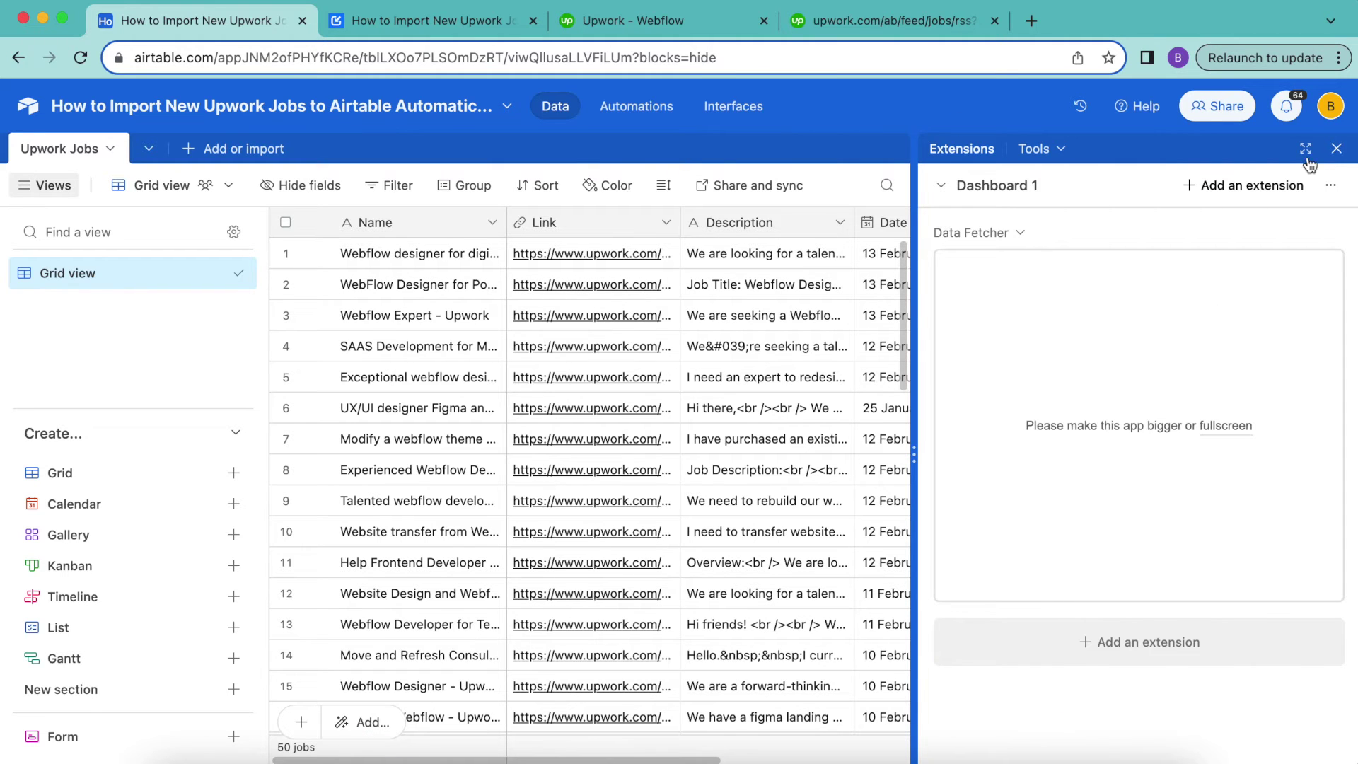
pyautogui.scroll(-1, 745, 425)
pyautogui.scroll(1, 745, 426)
pyautogui.scroll(-8, 745, 425)
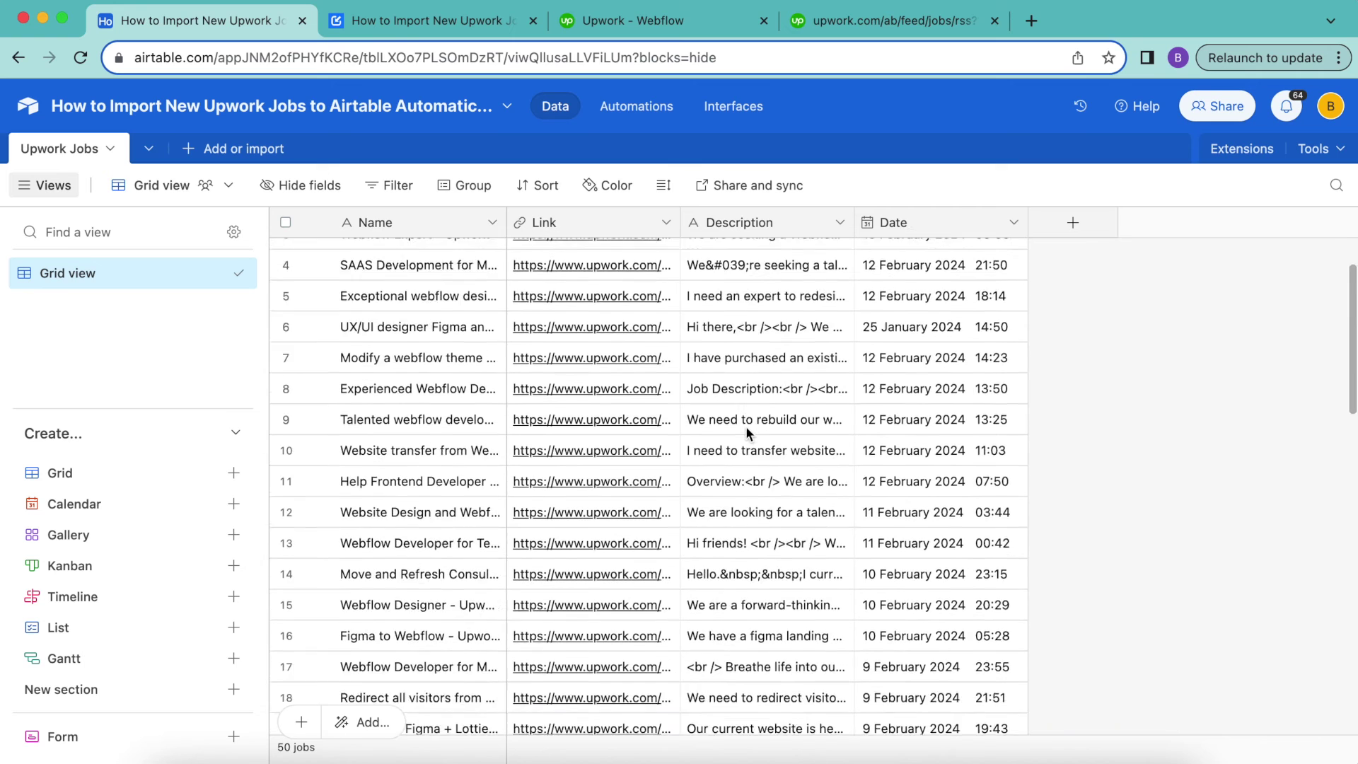
pyautogui.scroll(8, 745, 426)
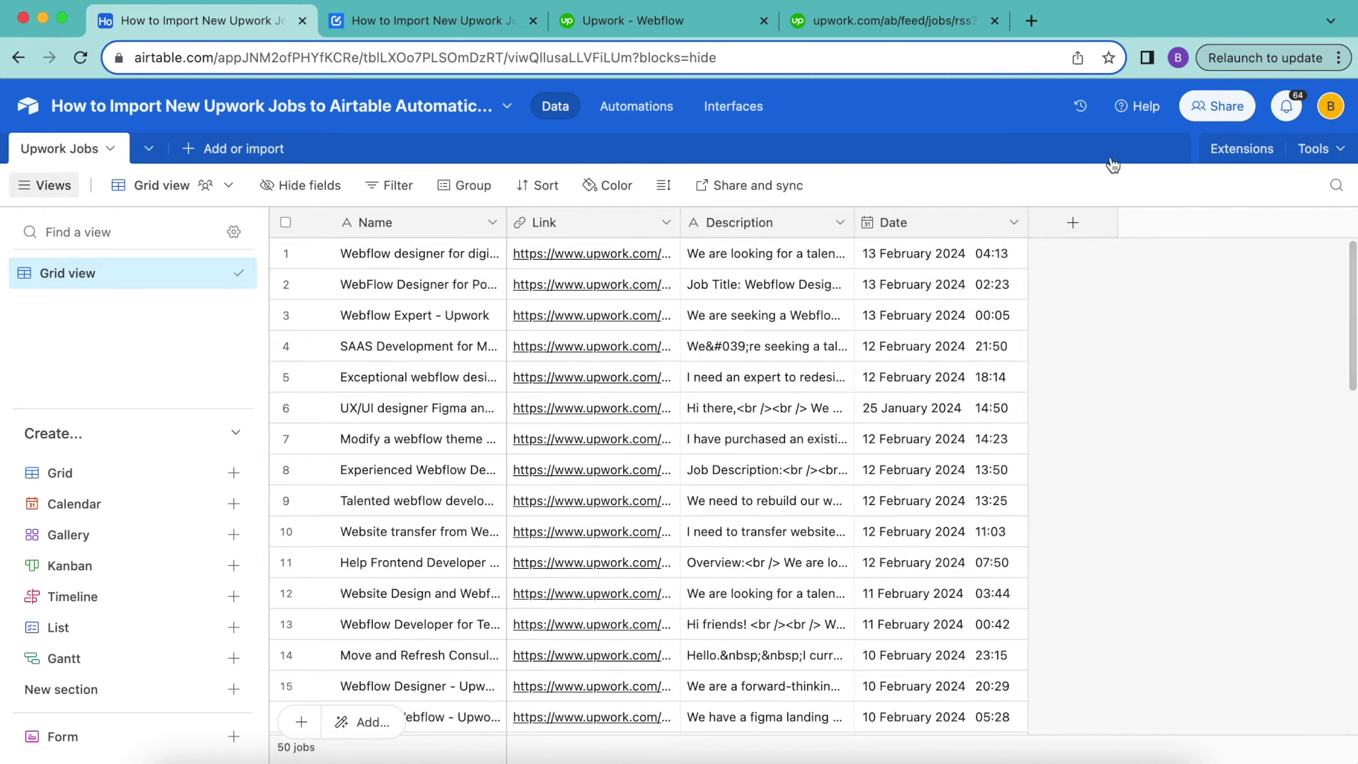
# - Reopen Data Fetcher's Fetch Upwork Jobs request and scroll down to its Schedule section
pyautogui.click(1235, 152)
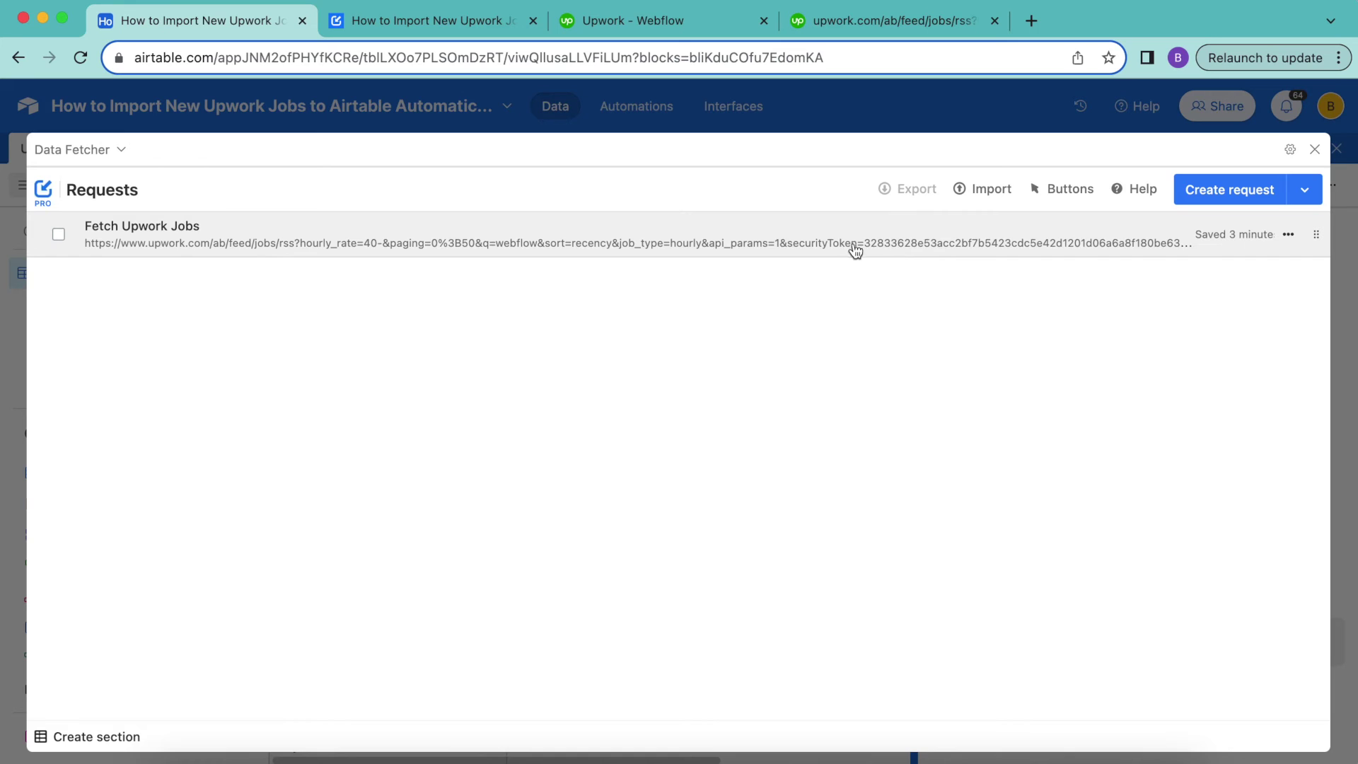
pyautogui.click(754, 241)
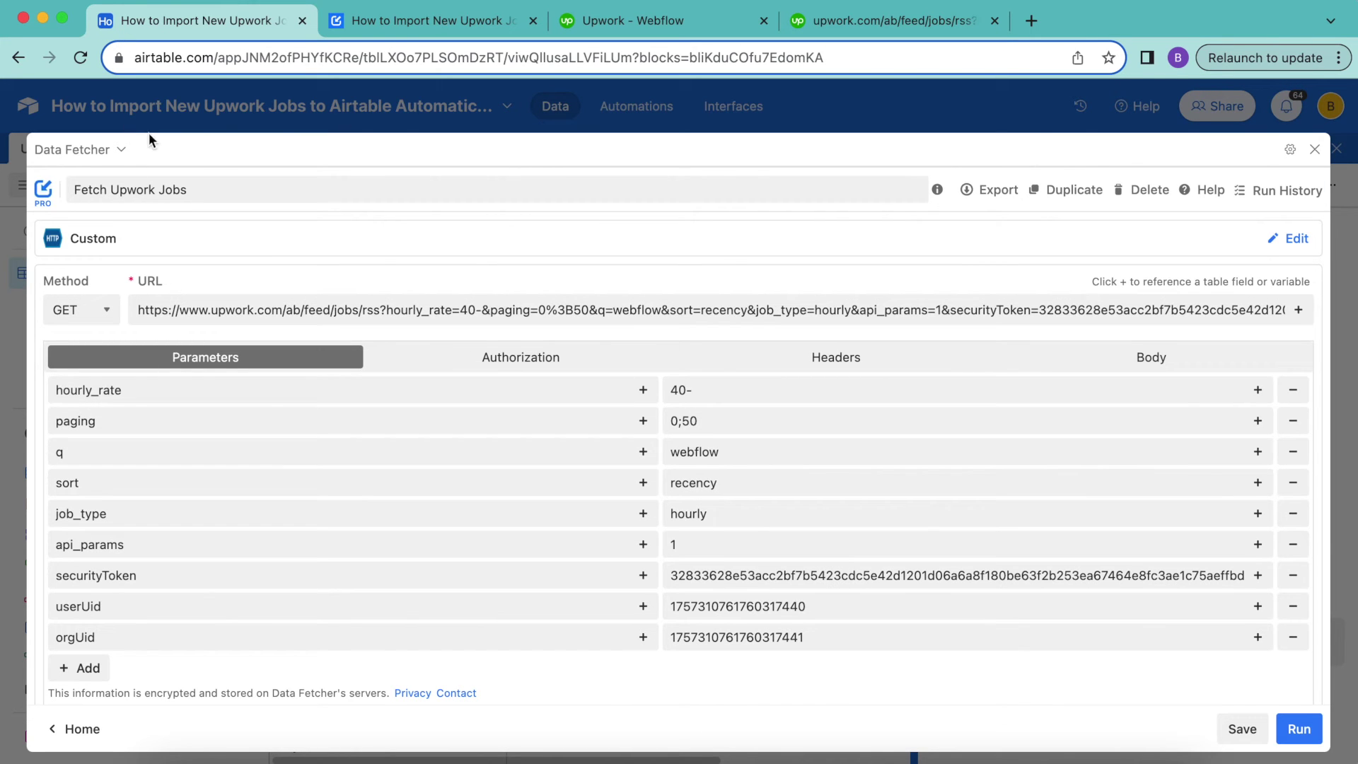
pyautogui.scroll(-3, 446, 461)
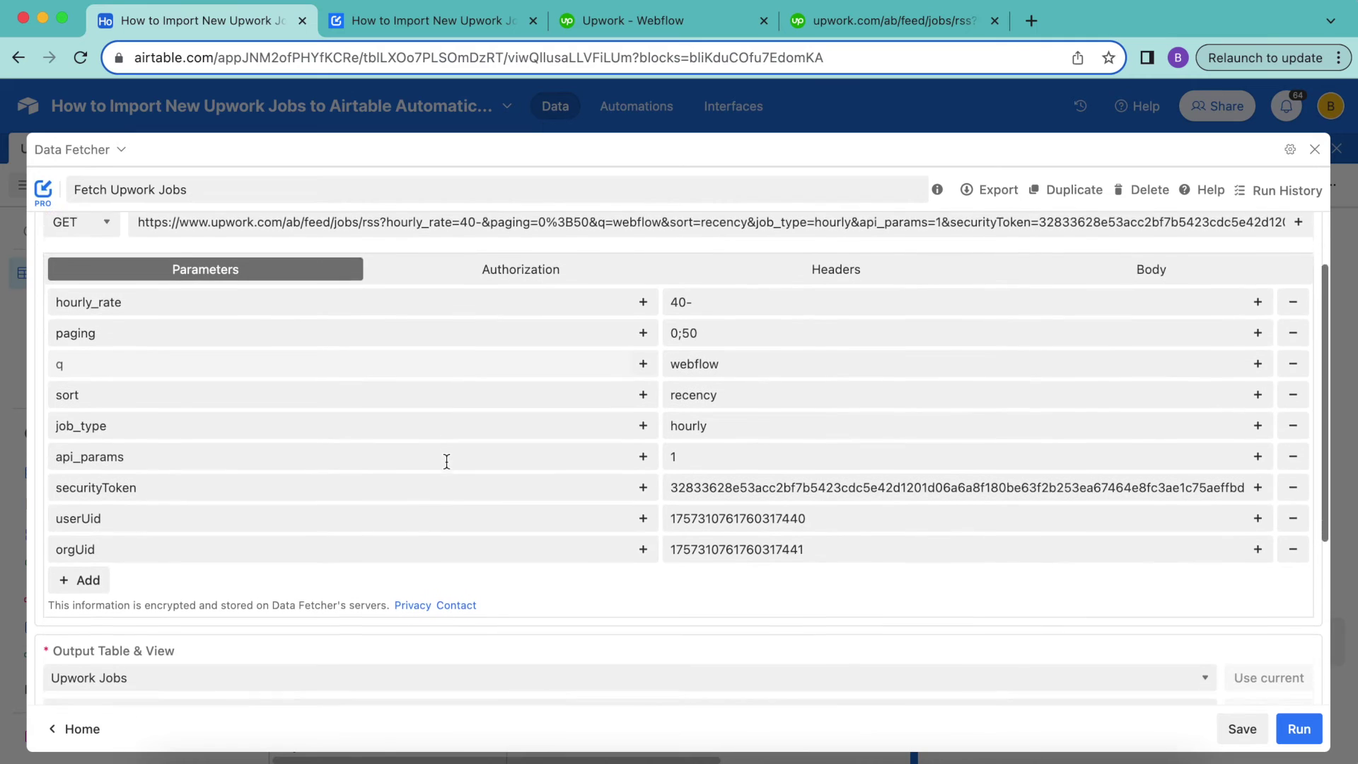
pyautogui.scroll(4, 446, 461)
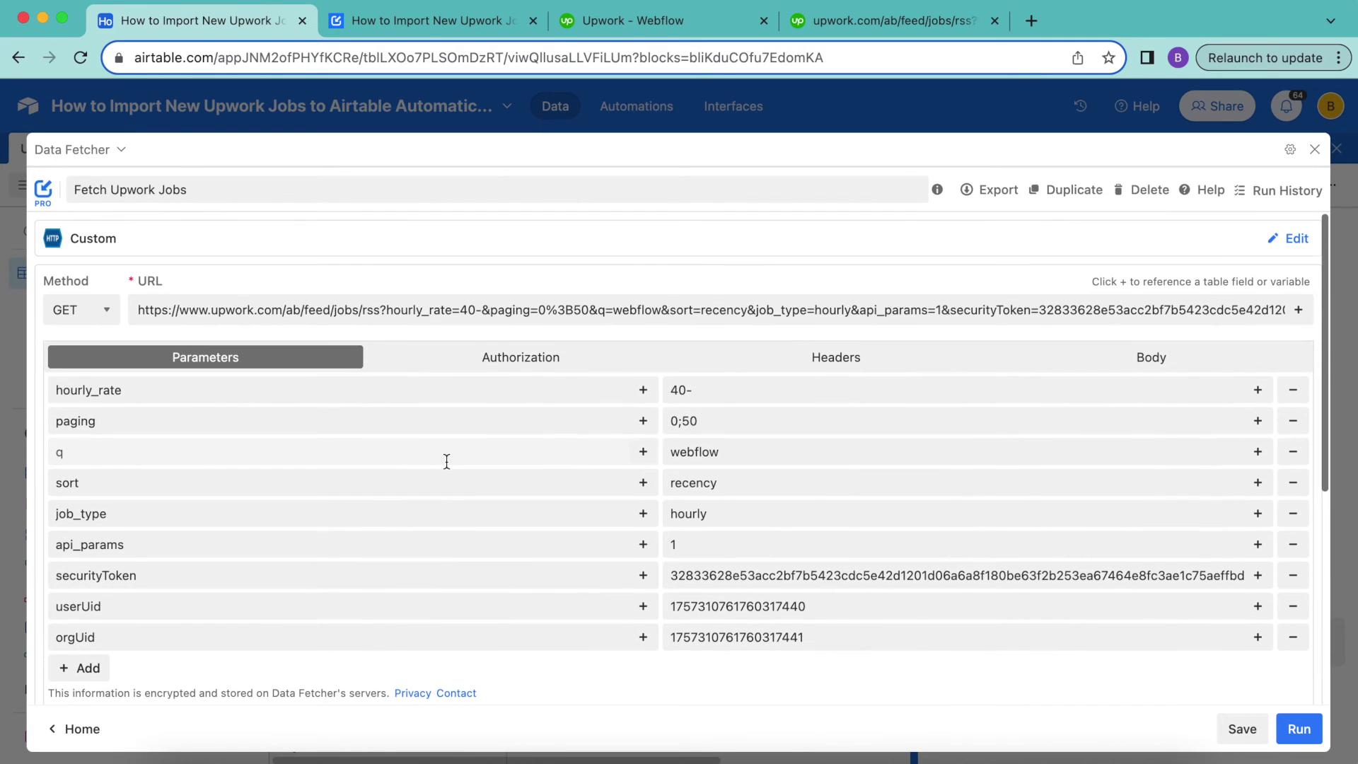
pyautogui.scroll(-5, 614, 271)
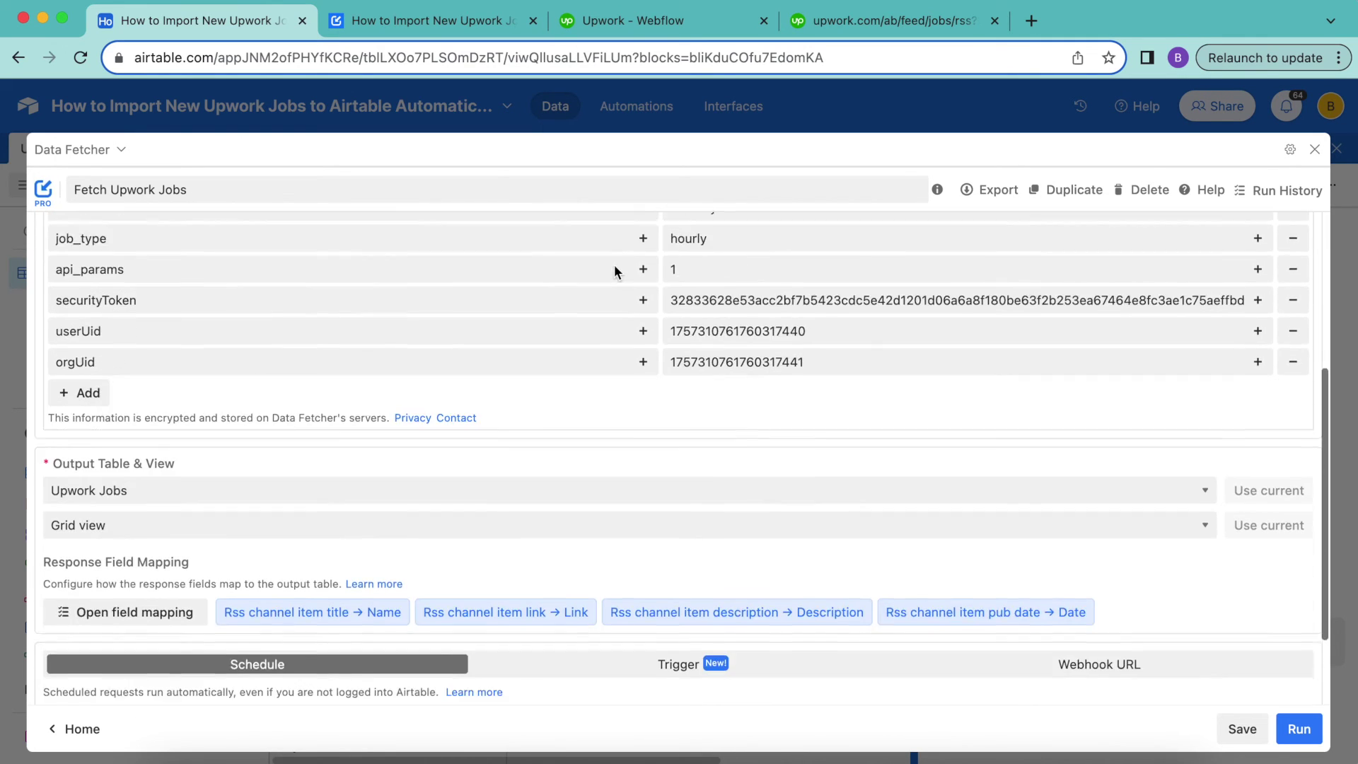
pyautogui.scroll(-2, 614, 269)
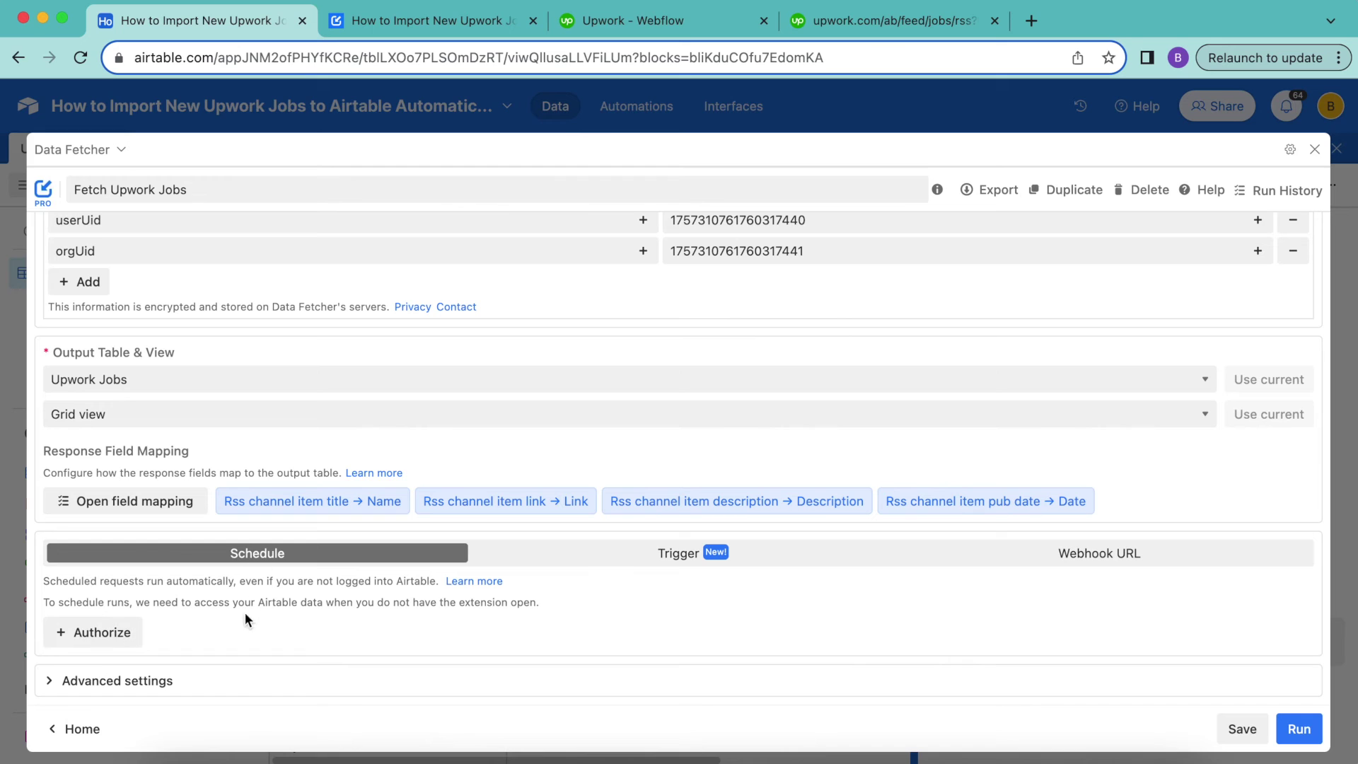
# - Authorize Data Fetcher with access to all current and future bases
pyautogui.click(112, 633)
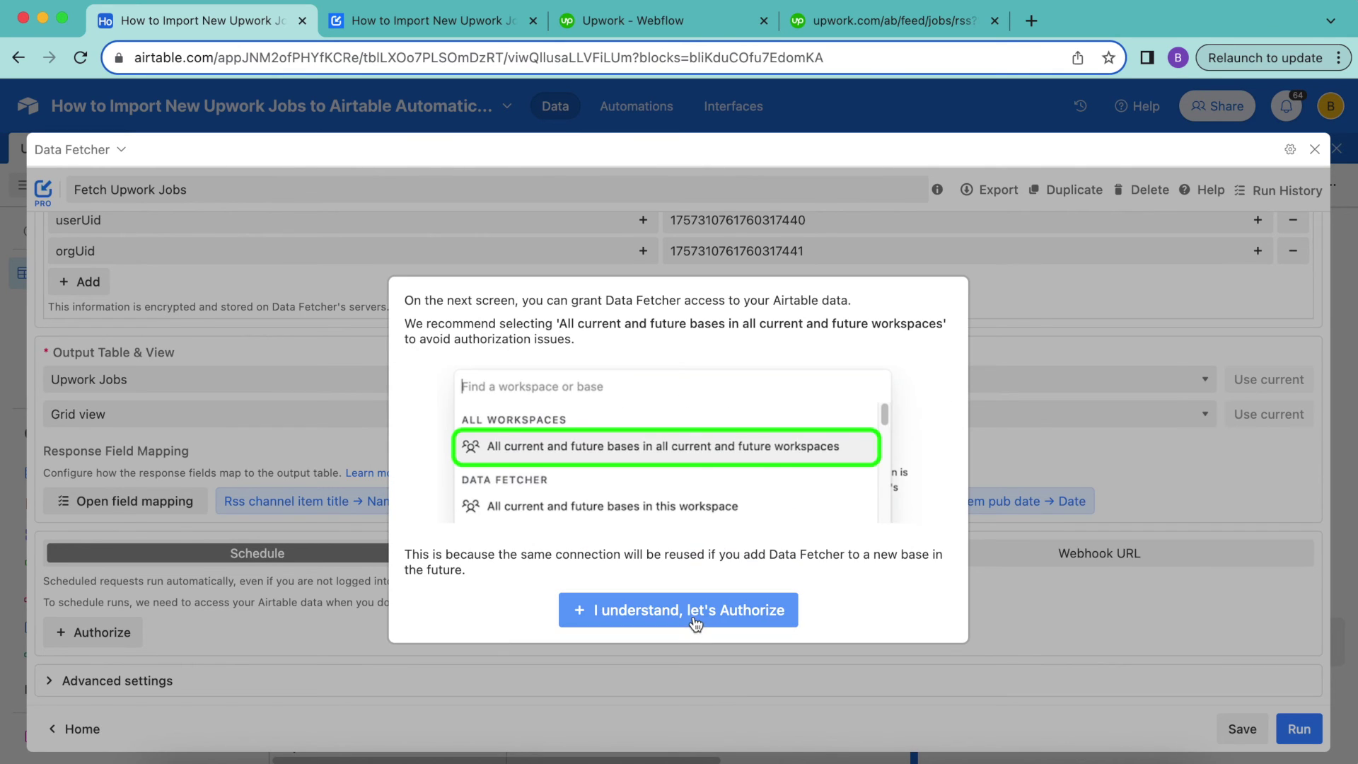
pyautogui.click(695, 620)
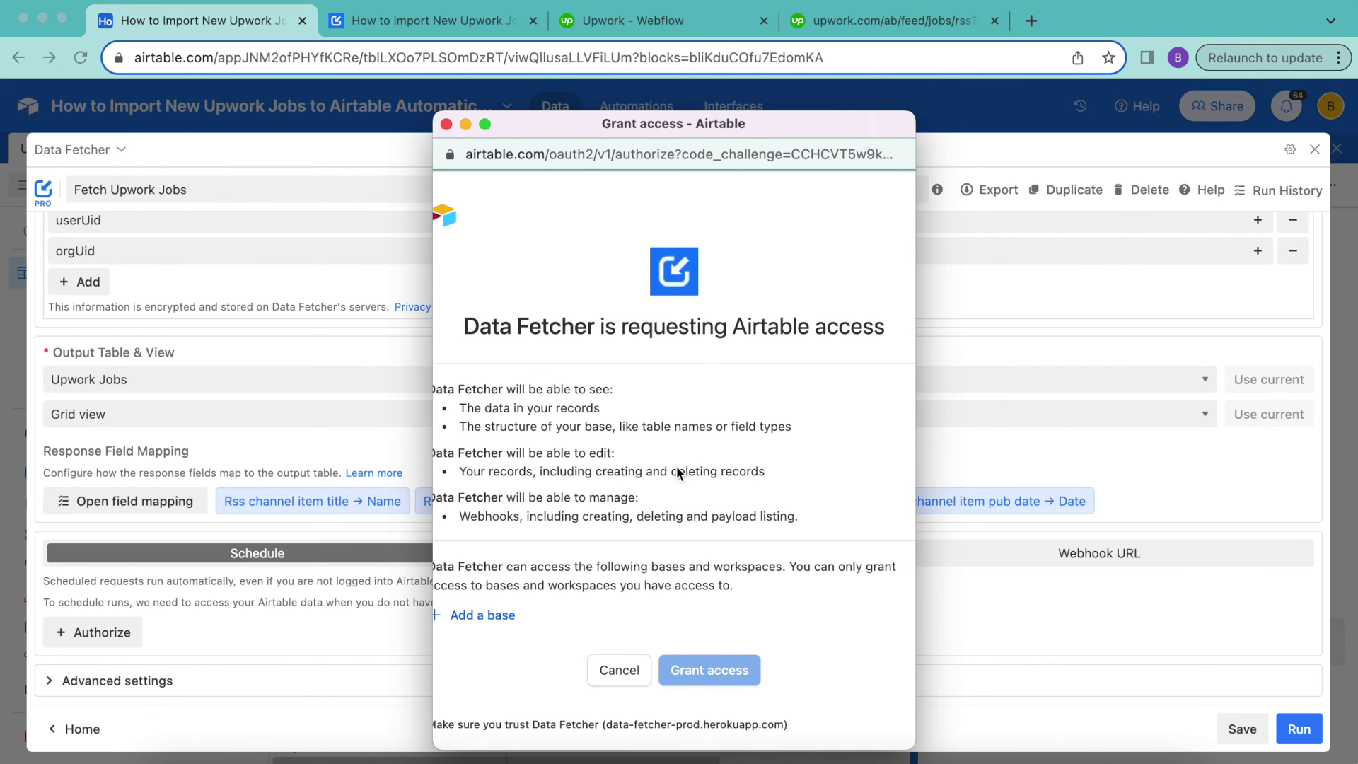
pyautogui.click(481, 616)
pyautogui.scroll(-1, 548, 495)
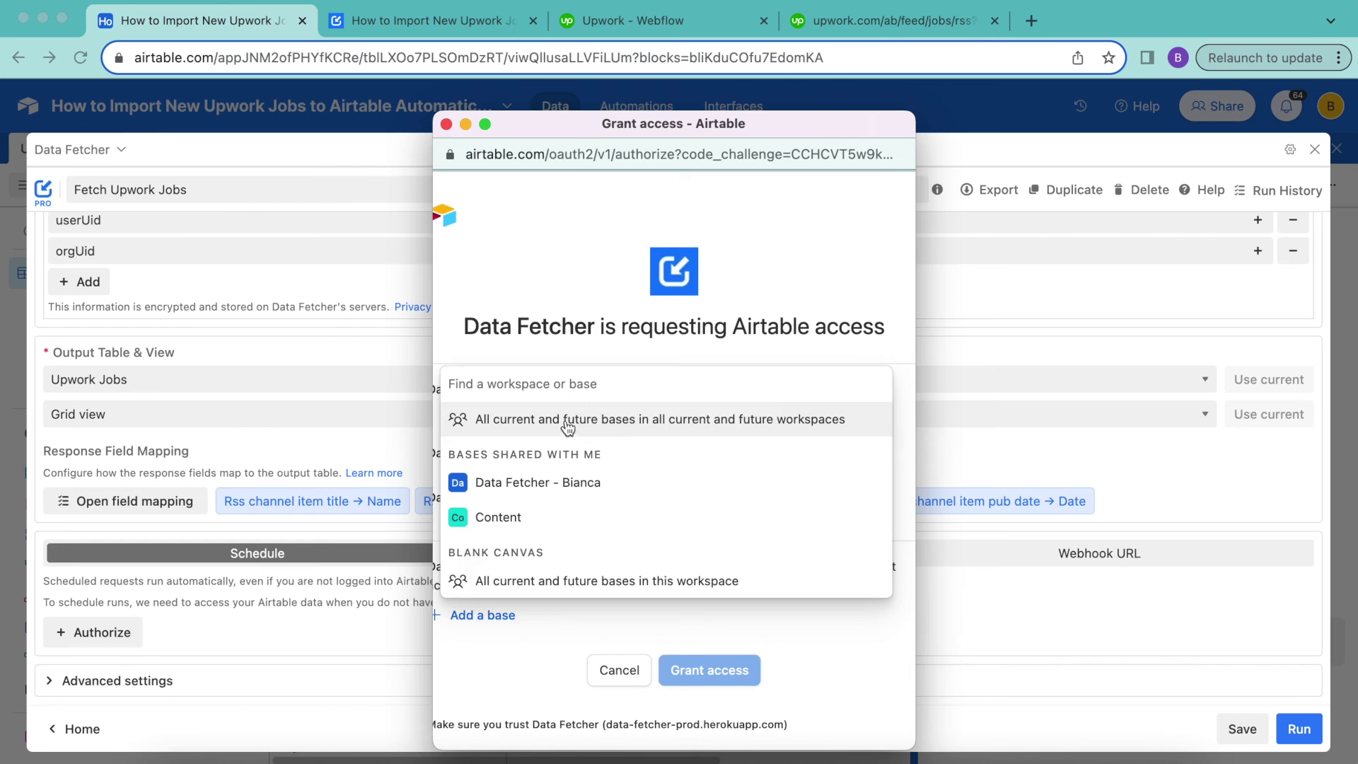
pyautogui.click(568, 422)
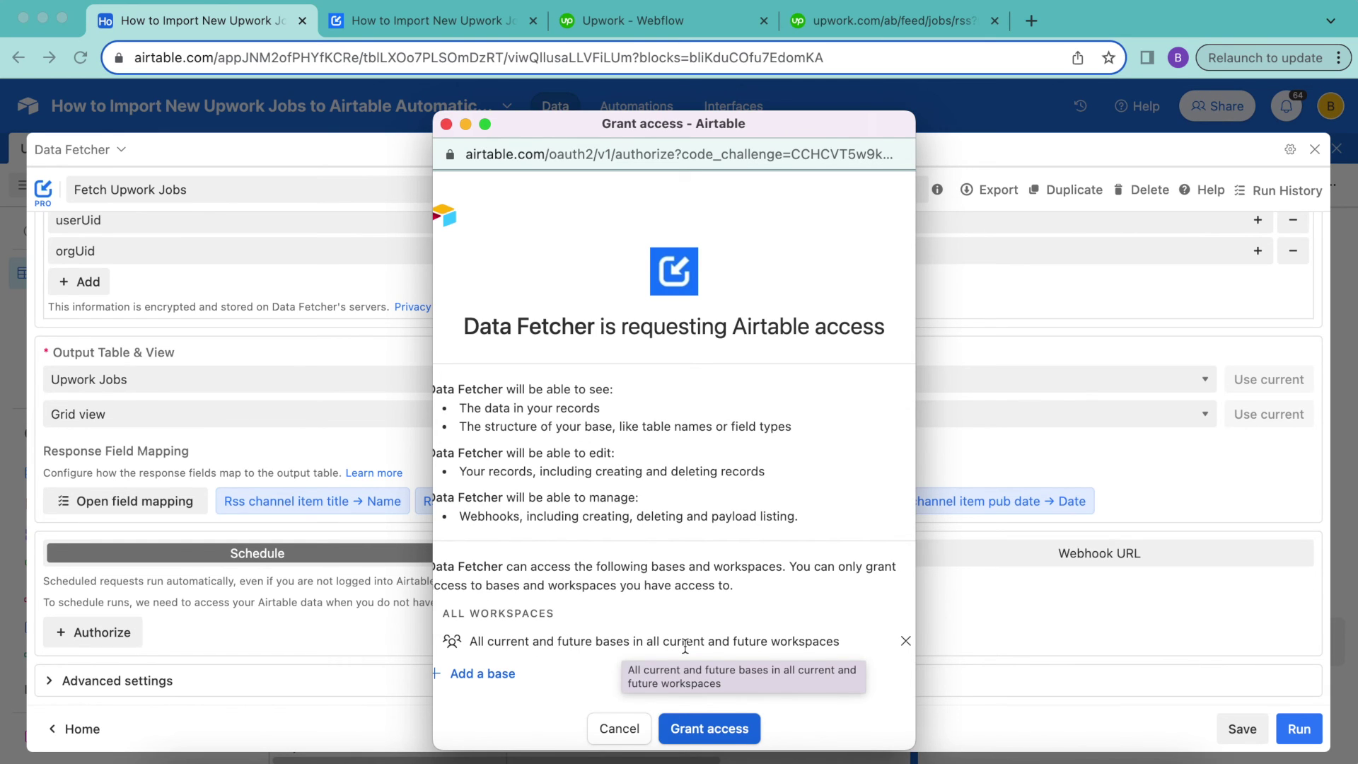
pyautogui.click(711, 729)
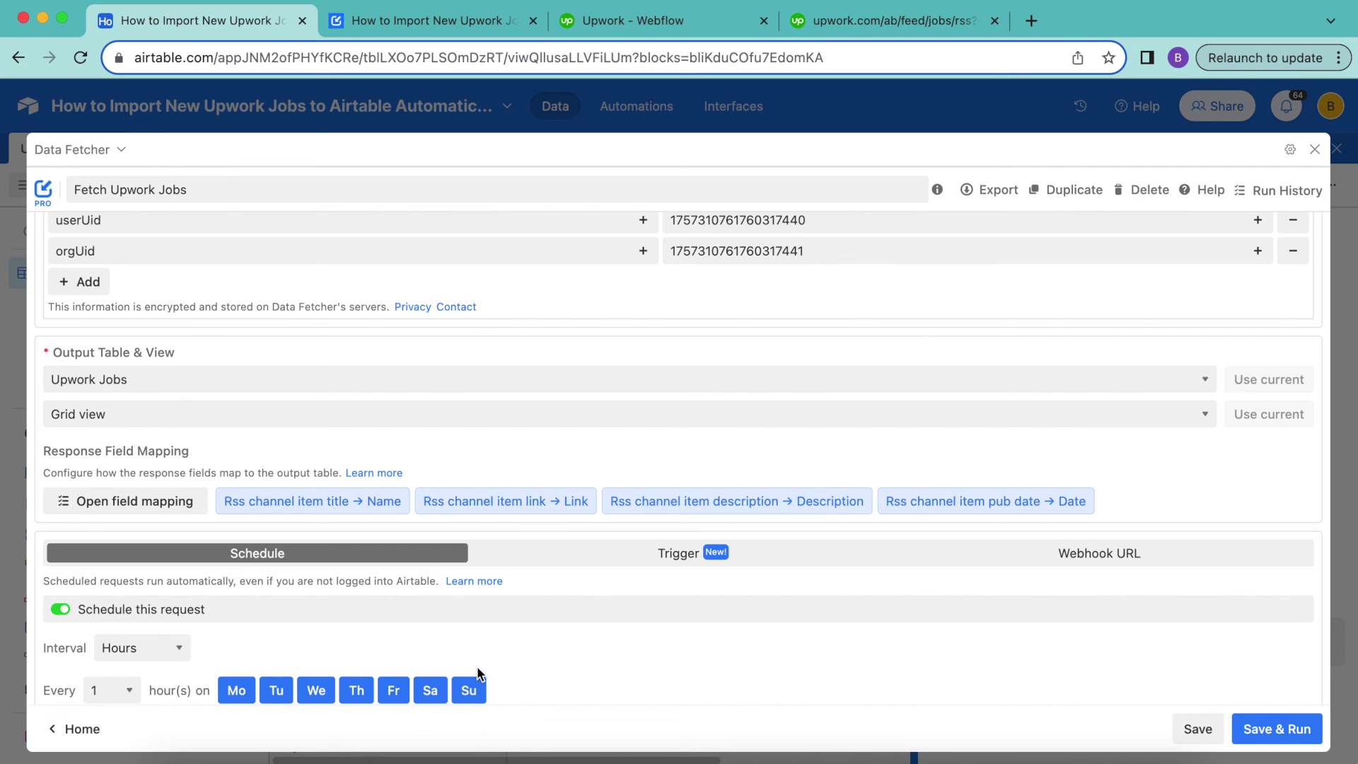
# - Save the every-hour, every-day schedule, close Data Fetcher, and switch to its blog guide
pyautogui.scroll(-2, 479, 669)
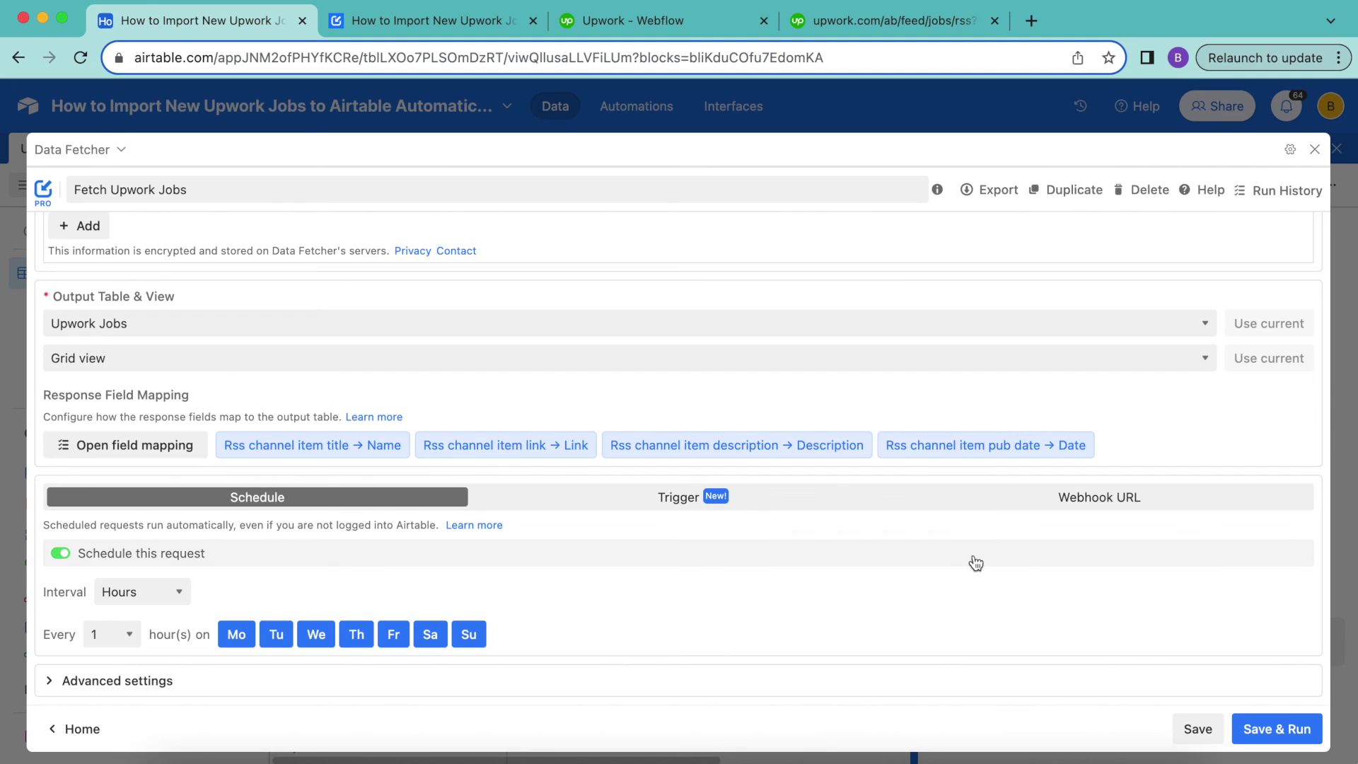
pyautogui.click(1193, 734)
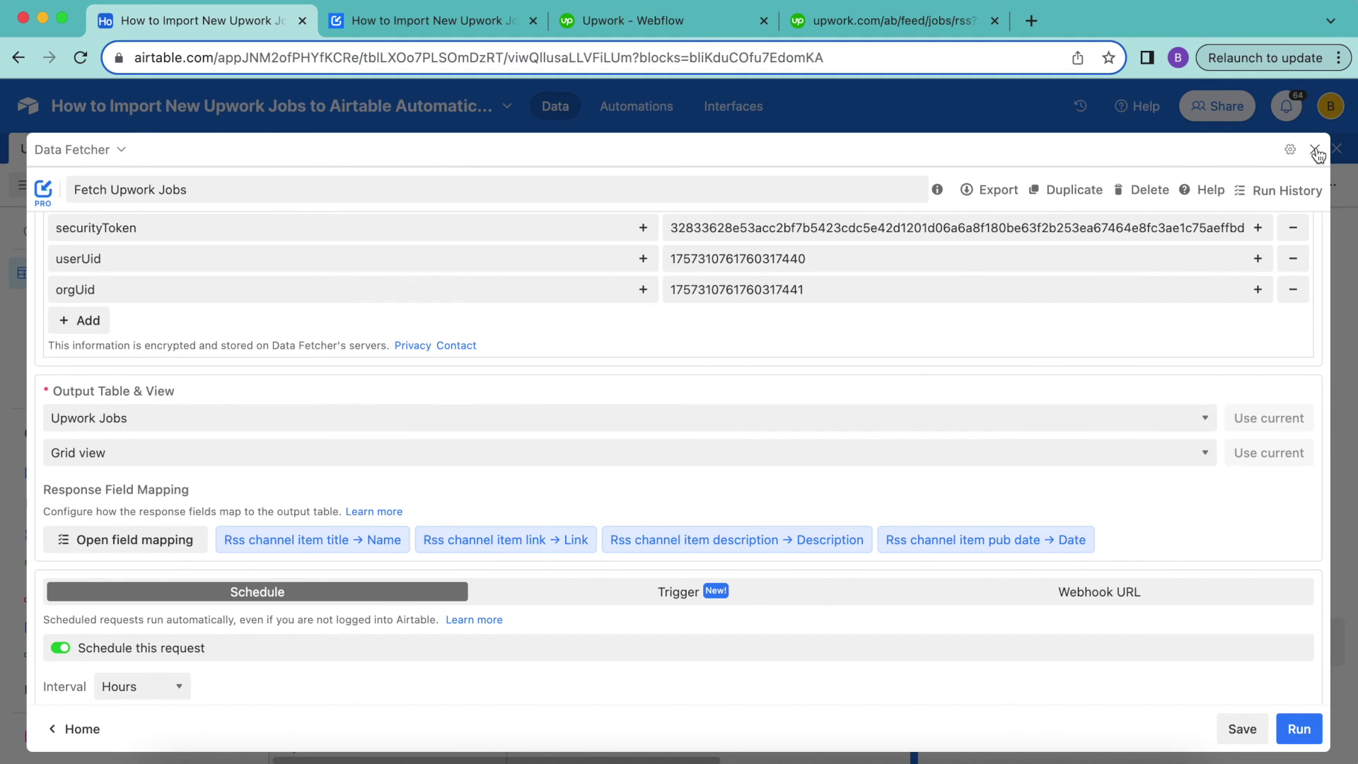
pyautogui.click(1316, 150)
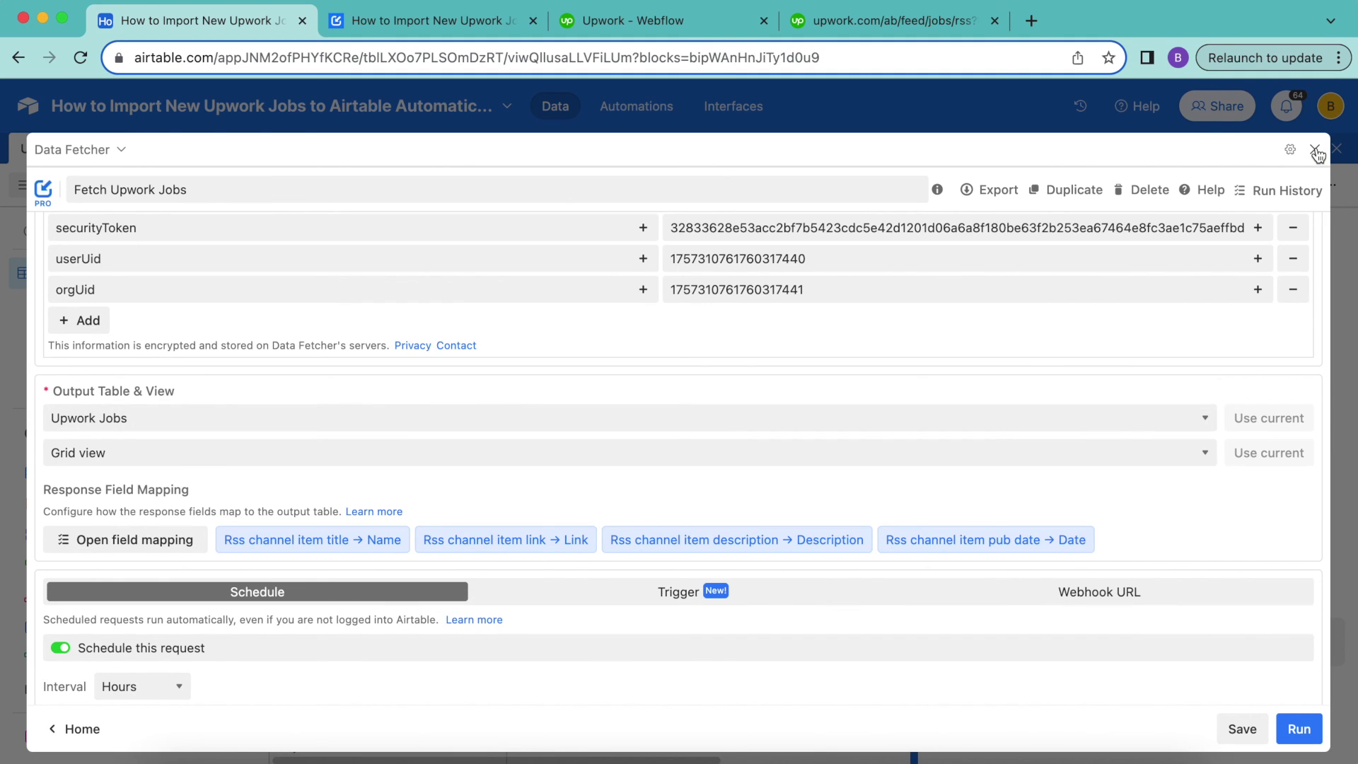
pyautogui.click(1335, 147)
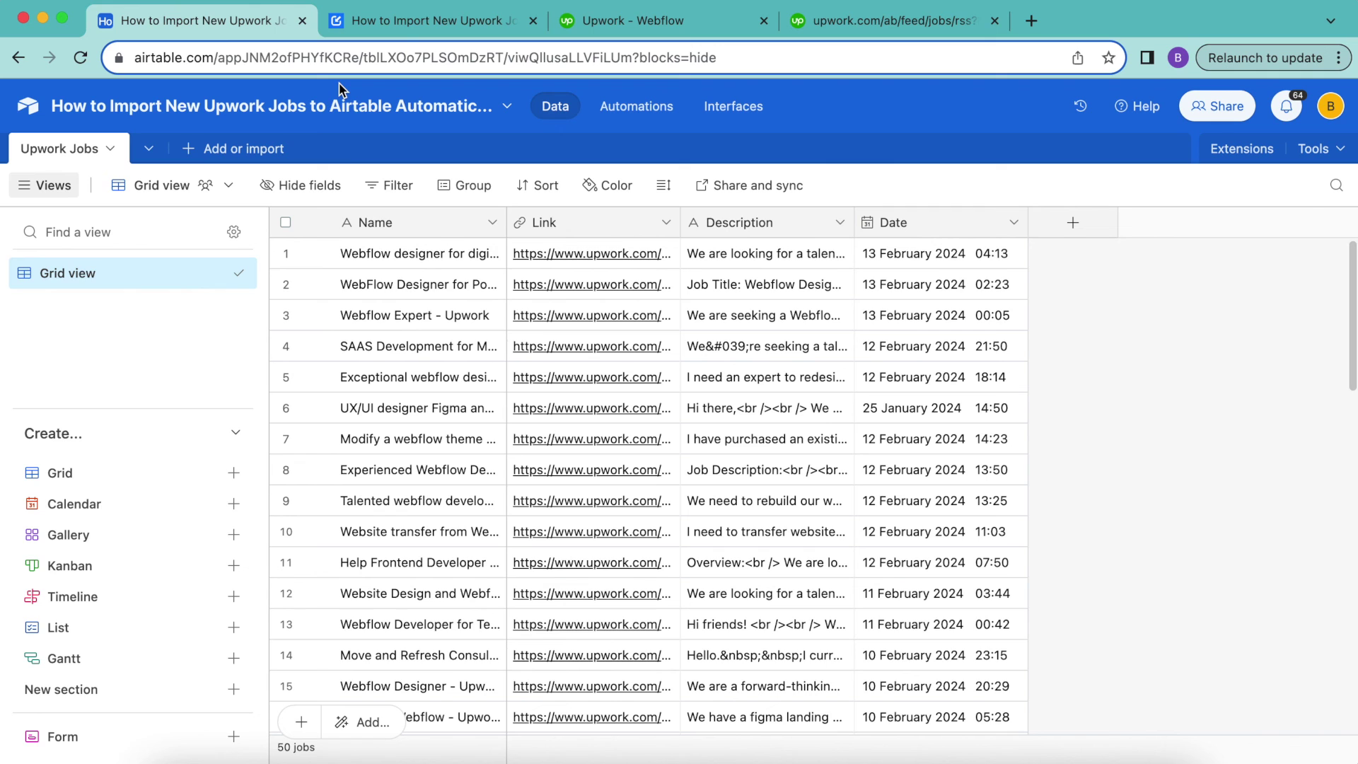
pyautogui.click(453, 24)
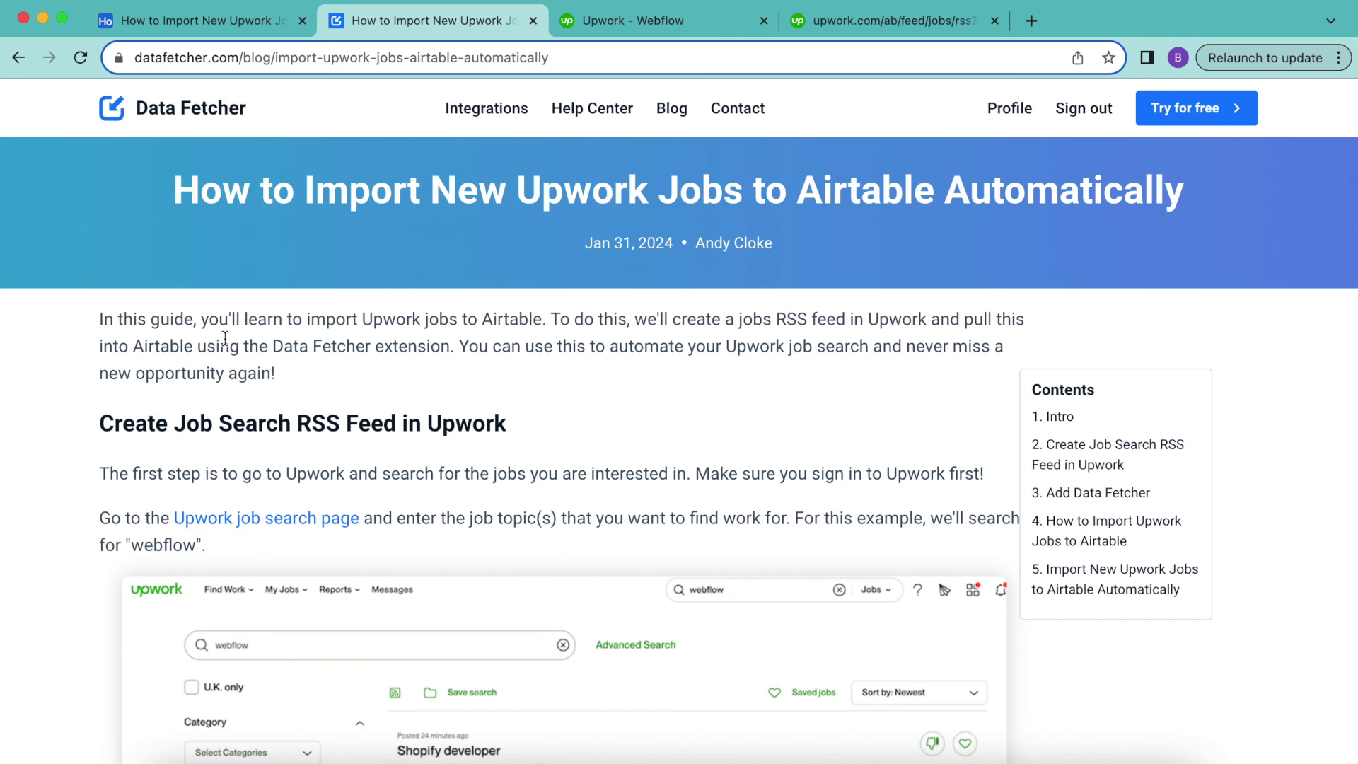
pyautogui.scroll(-5, 617, 409)
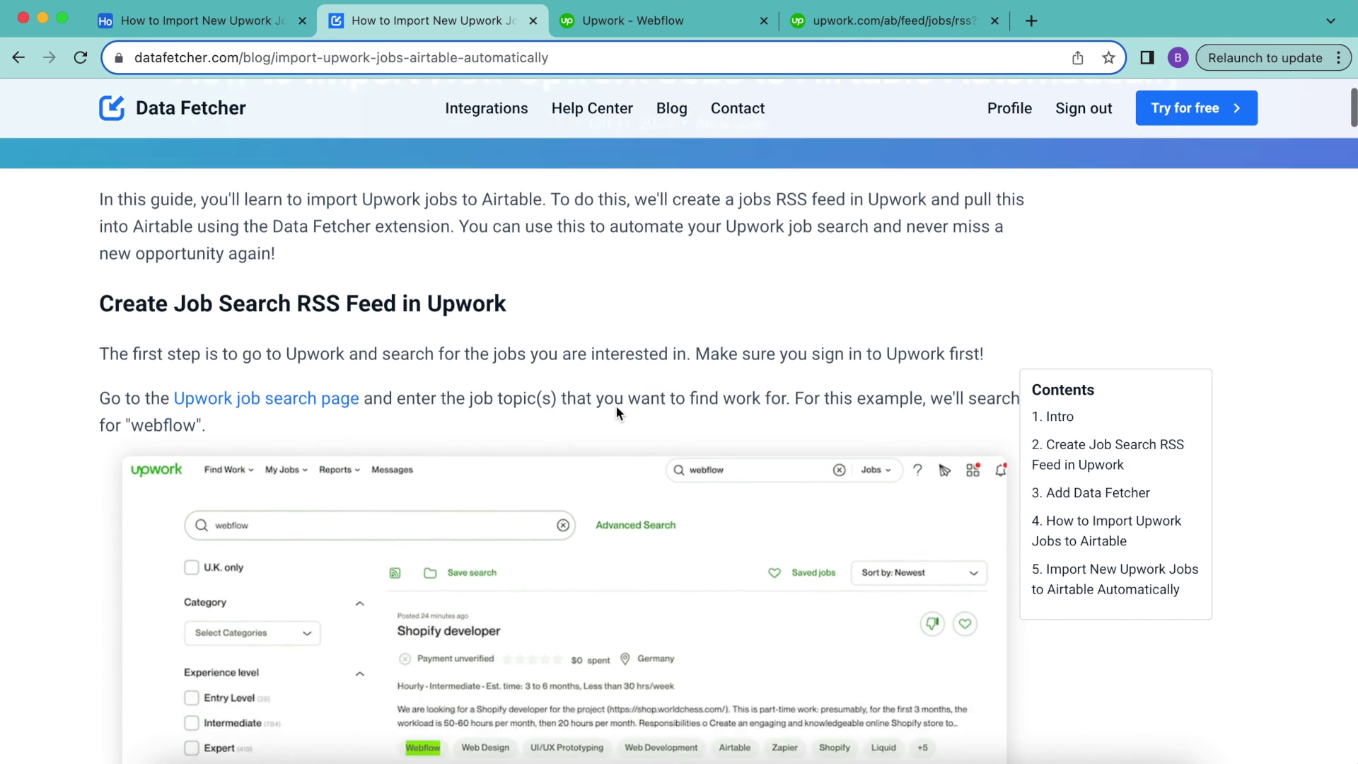
pyautogui.scroll(-20, 616, 410)
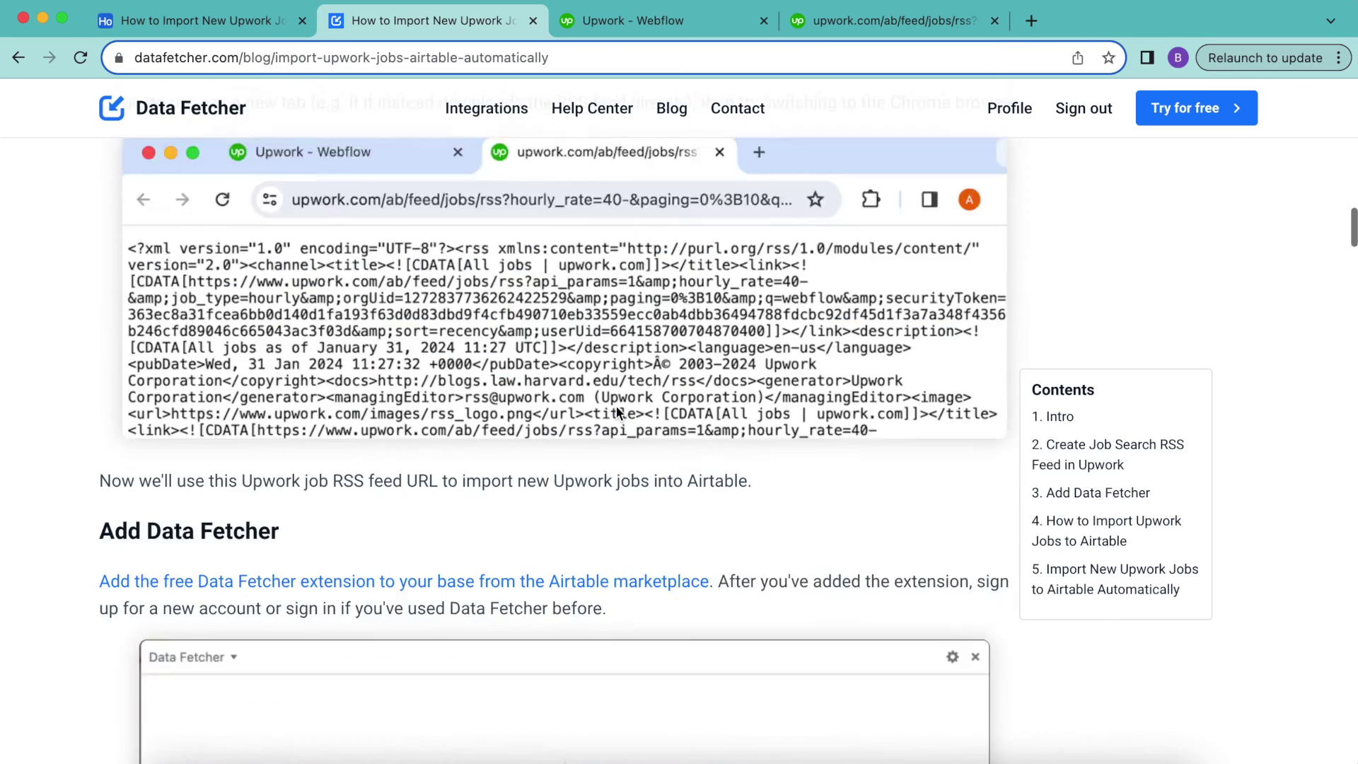
pyautogui.scroll(20, 617, 406)
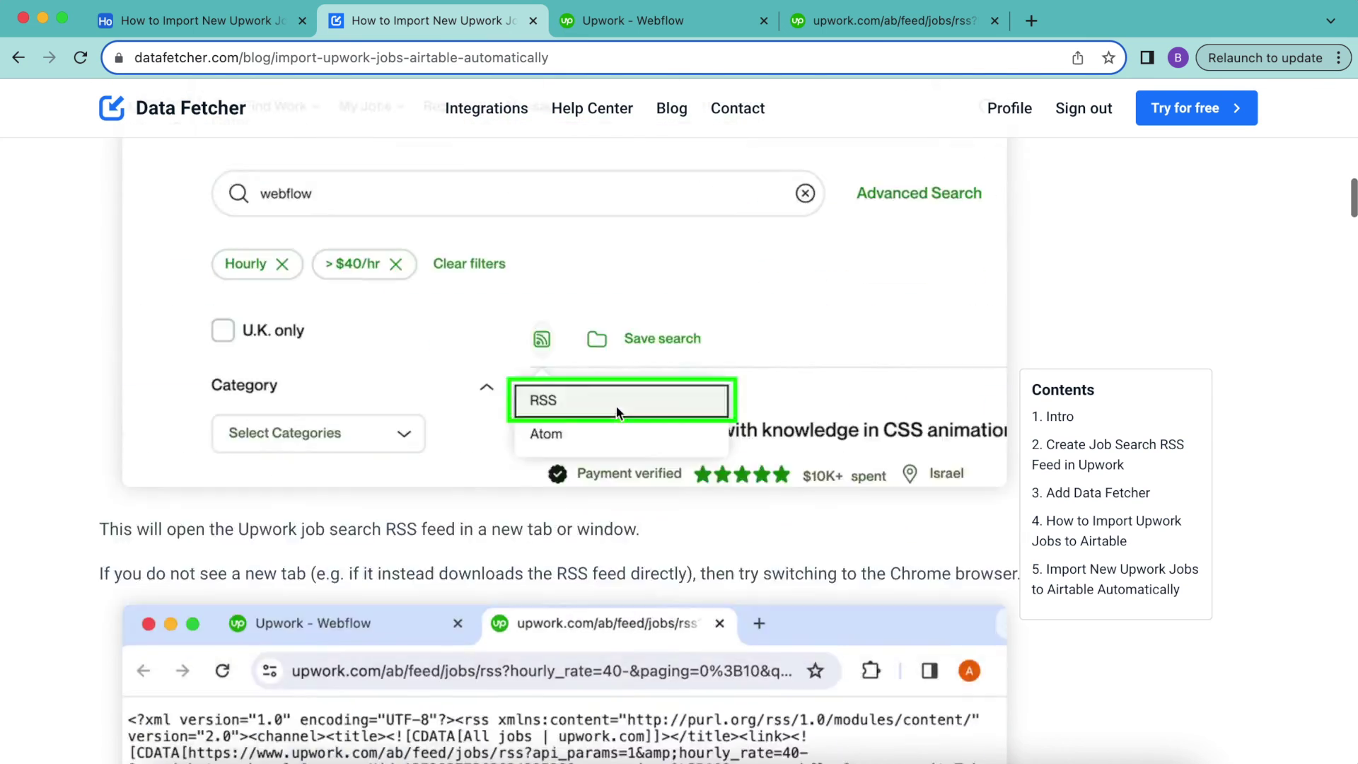
pyautogui.click(236, 20)
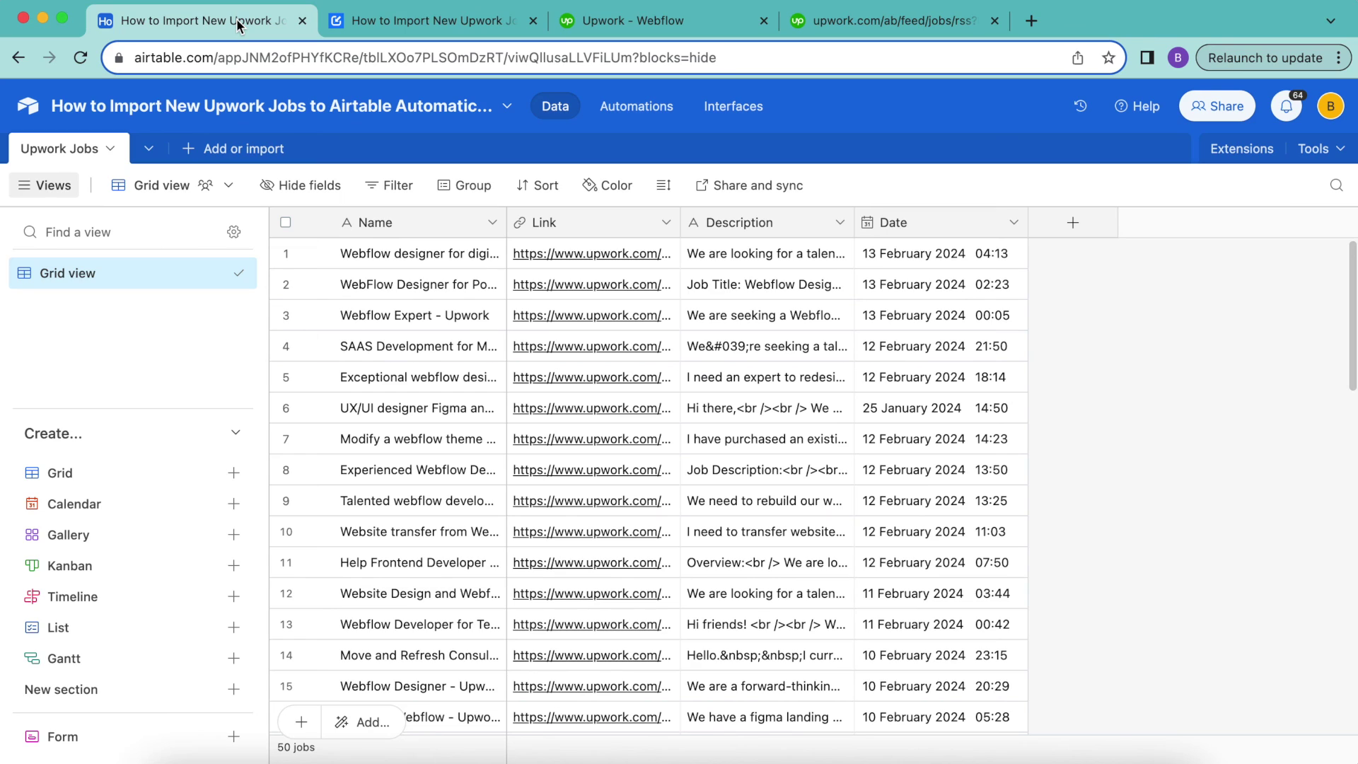